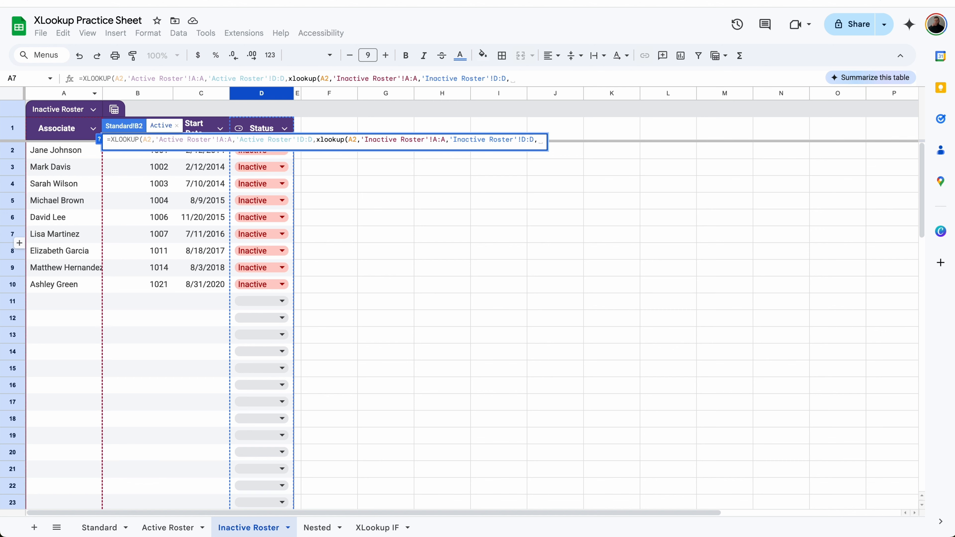
# Close the nested XLOOKUP formula in the Status column's B2 on the Standard sheet and fill it down through B21.
pyautogui.write('))')
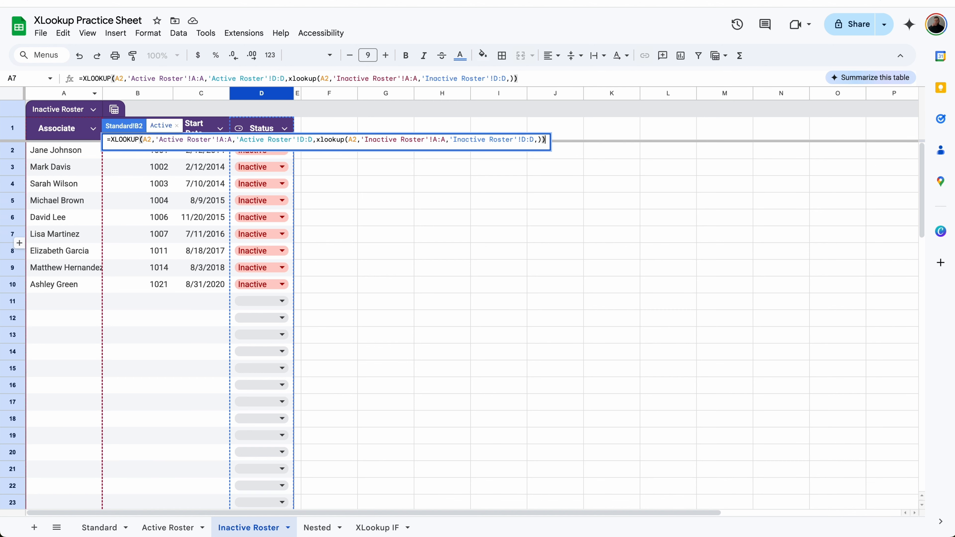
pyautogui.press('Return')
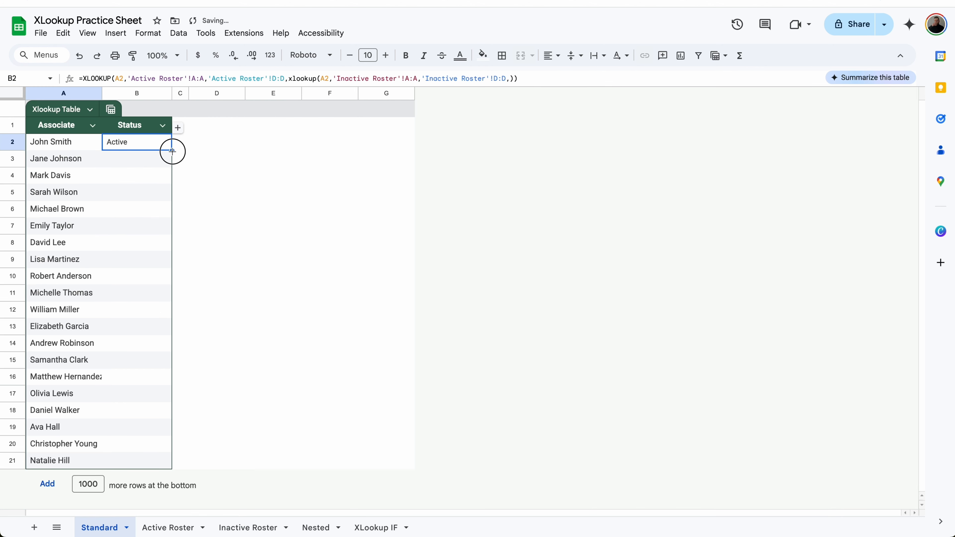
pyautogui.moveTo(172, 151); pyautogui.dragTo(146, 470)
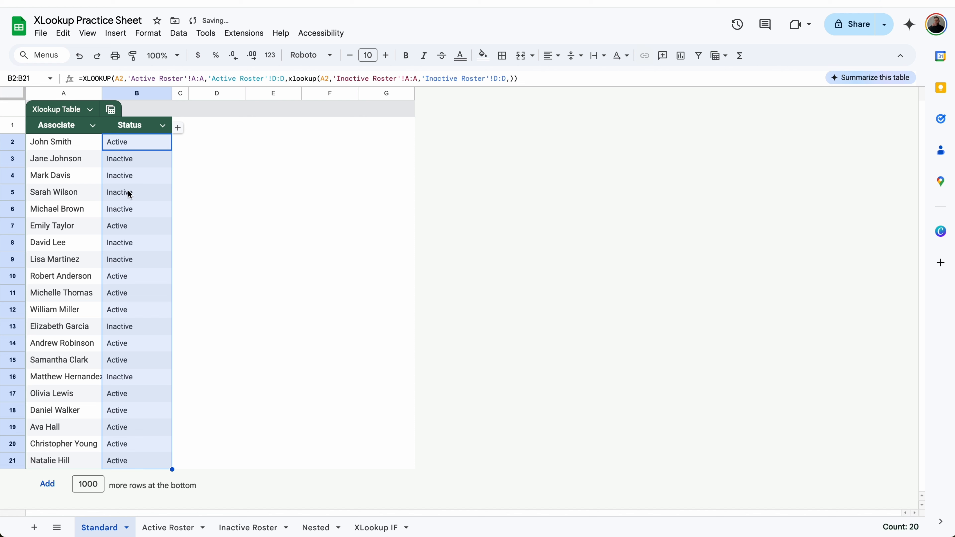
# Review the filled statuses in the first rows and the nested XLOOKUP formula in B2.
pyautogui.click(124, 177)
pyautogui.click(122, 143)
pyautogui.click(120, 158)
pyautogui.click(130, 144)
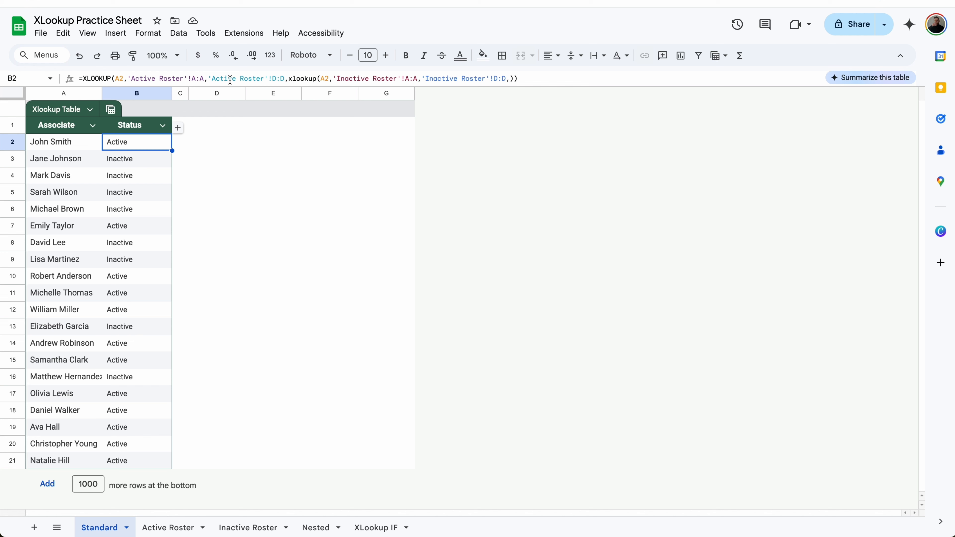
pyautogui.click(288, 79)
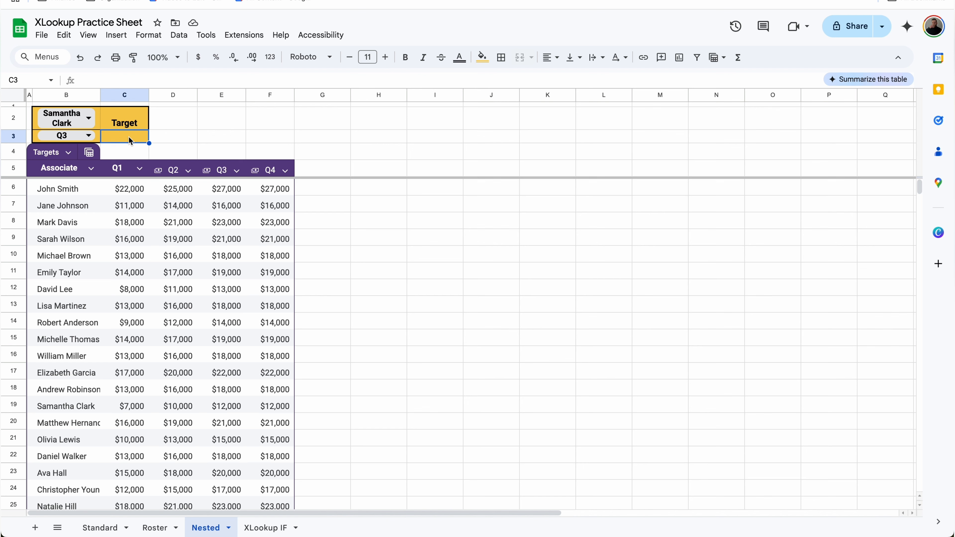
# Start an XLOOKUP in Target cell C3 of the Nested sheet, using B2 as search key and B6:B35 as lookup range.
pyautogui.write('=xloo')
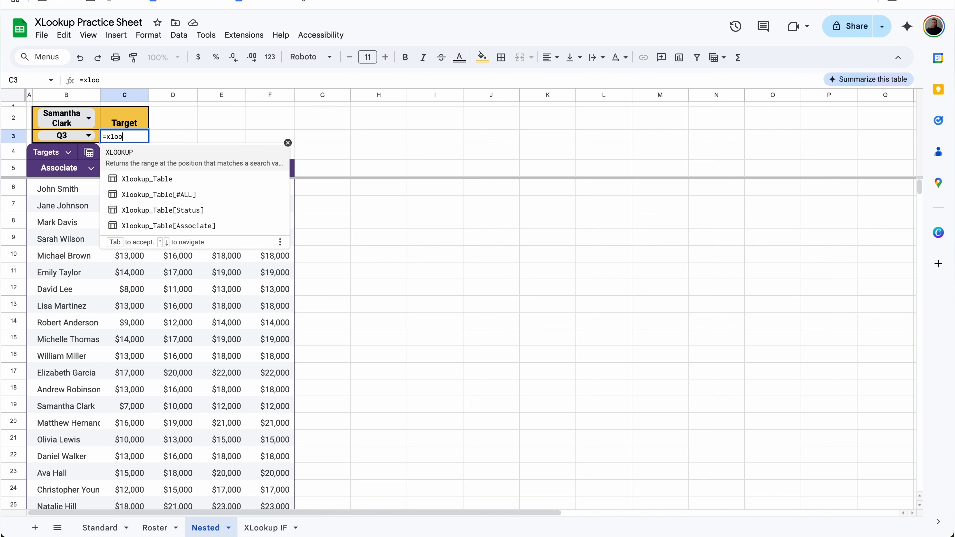
pyautogui.press('Tab')
pyautogui.click(99, 121)
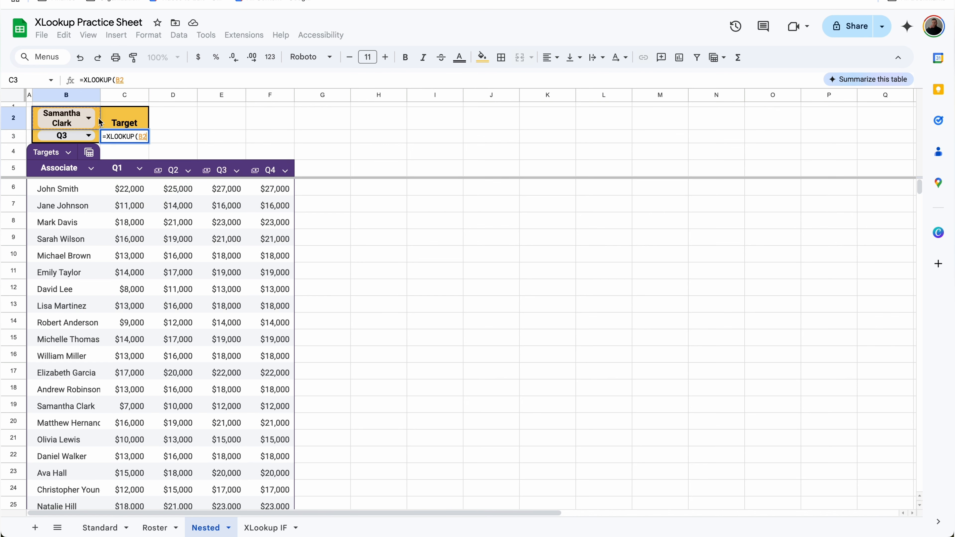
pyautogui.write(',')
pyautogui.moveTo(66, 188); pyautogui.dragTo(86, 365)
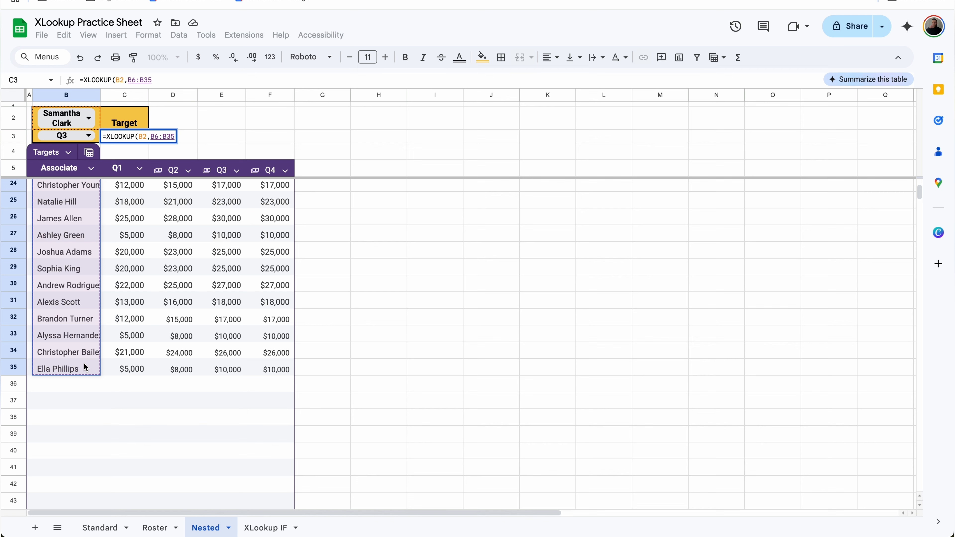
pyautogui.write(',')
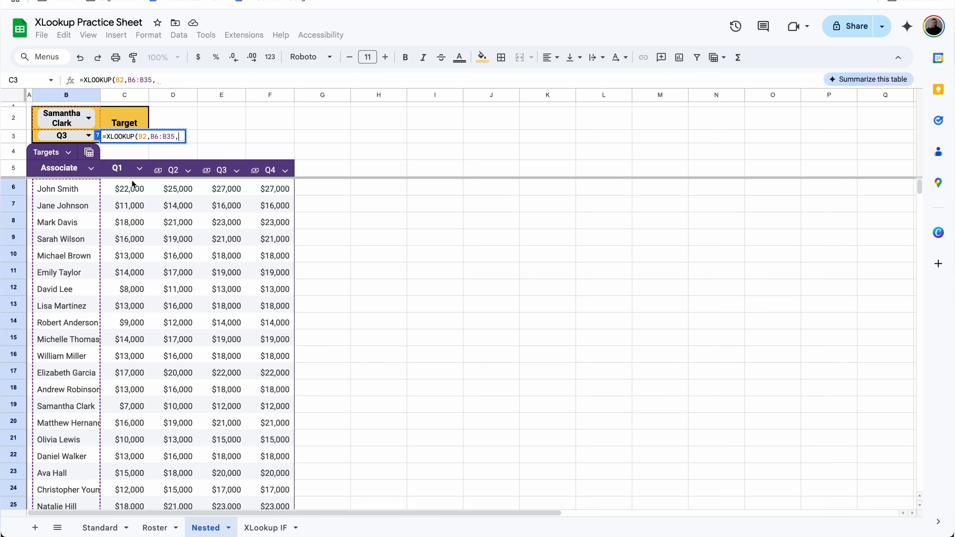
# Complete the C3 formula with a nested XLOOKUP of B3 across the Q1 to Q4 headers, returning C6:F35.
pyautogui.write('xlo')
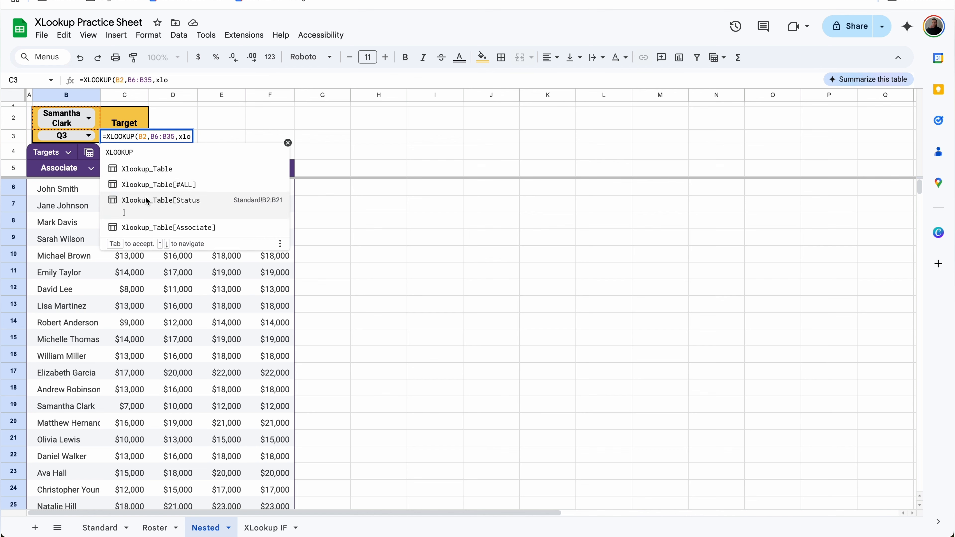
pyautogui.click(160, 161)
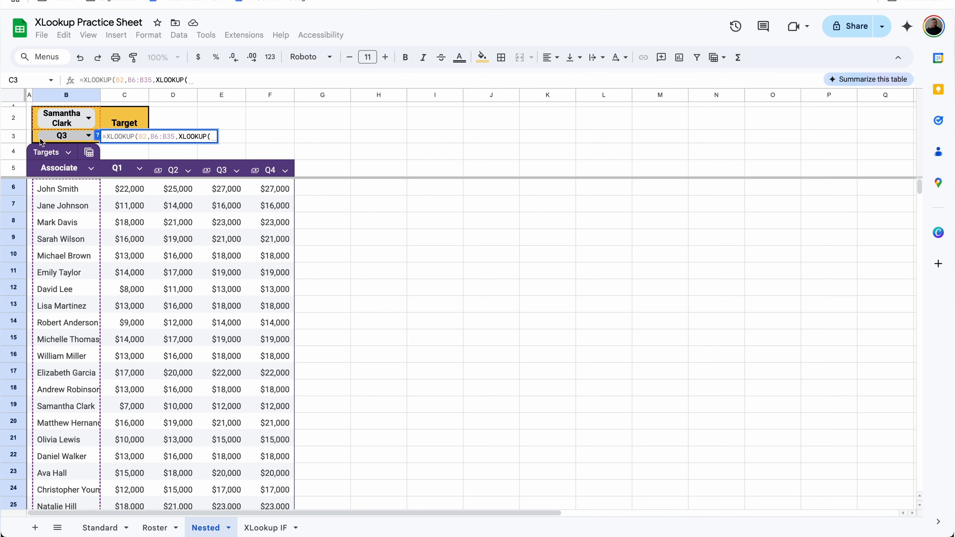
pyautogui.click(62, 135)
pyautogui.write(',')
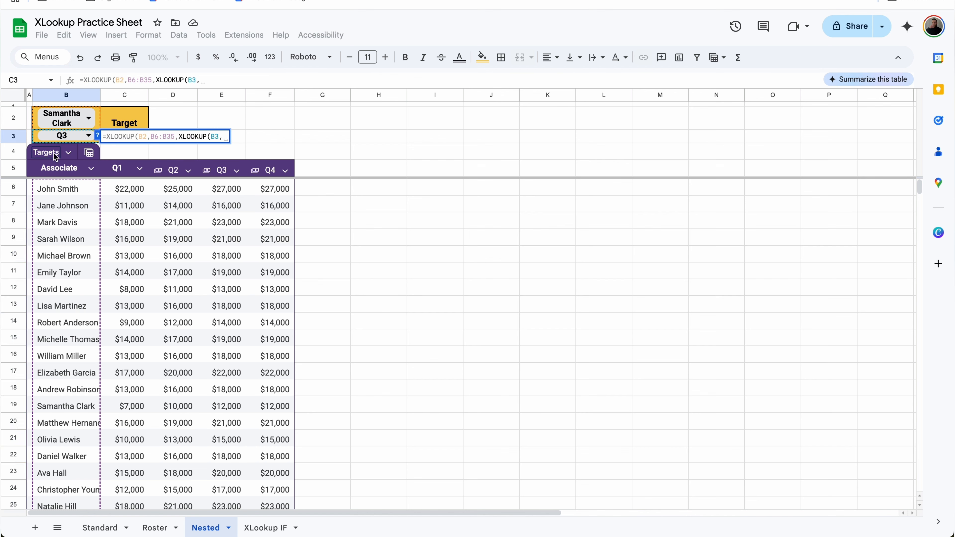
pyautogui.moveTo(136, 169); pyautogui.dragTo(281, 170)
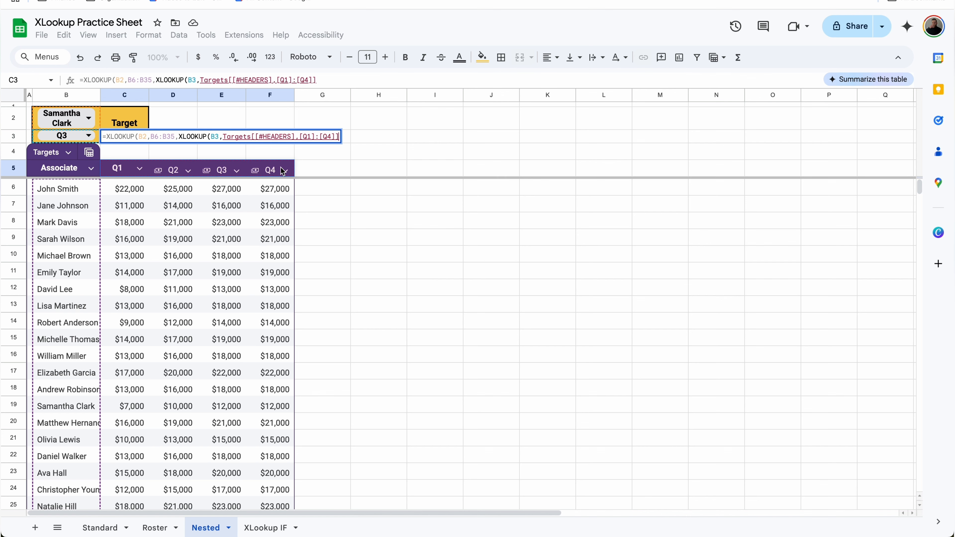
pyautogui.write(',')
pyautogui.click(132, 188)
pyautogui.moveTo(131, 188); pyautogui.dragTo(275, 456)
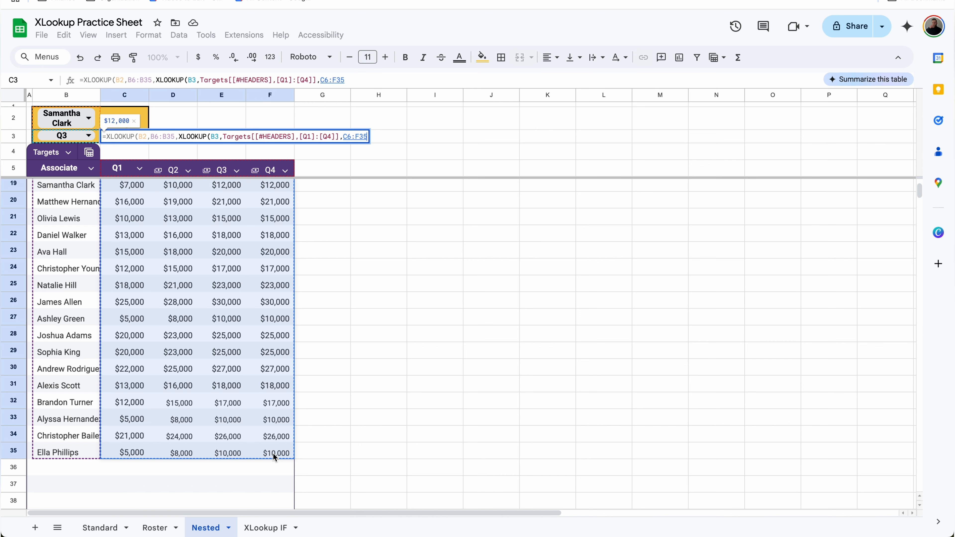
pyautogui.press('Return')
# Test the Target lookup by selecting the associate from row 8 and another quarter, checking the results against the Targets table.
pyautogui.click(232, 412)
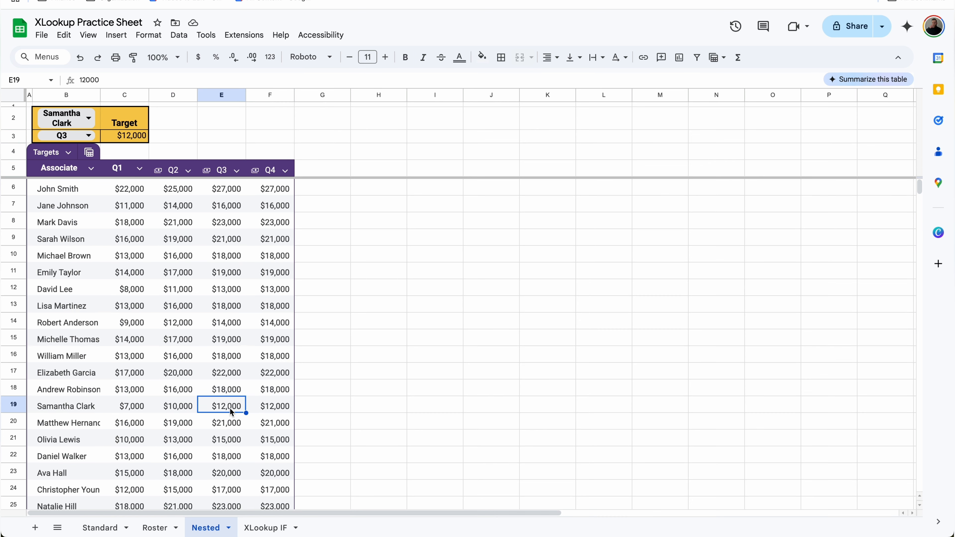
pyautogui.click(89, 120)
pyautogui.click(59, 193)
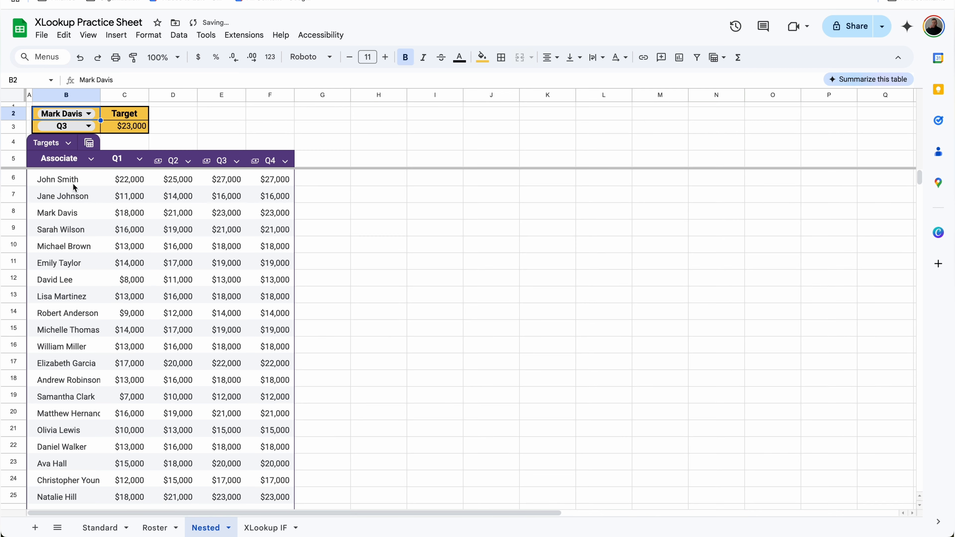
pyautogui.click(222, 207)
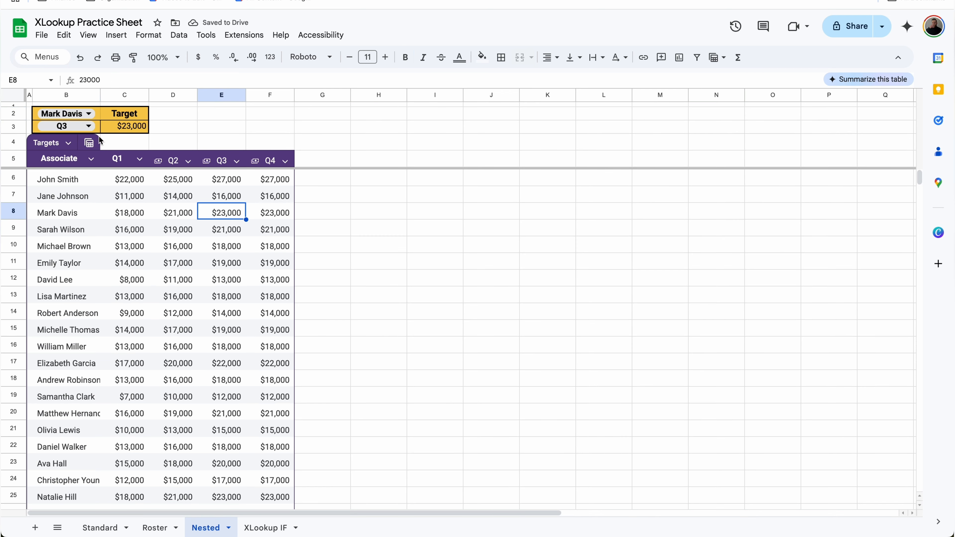
pyautogui.click(88, 126)
pyautogui.click(80, 146)
pyautogui.click(143, 213)
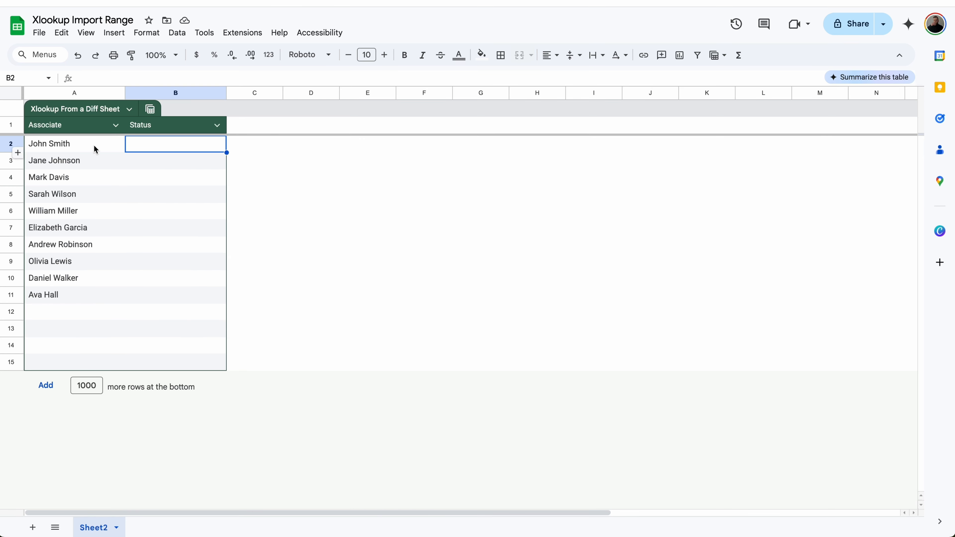
# In the Xlookup Import Range spreadsheet, start an XLOOKUP in Status cell B2 with A2 as the search key.
pyautogui.click(95, 150)
pyautogui.click(165, 143)
pyautogui.write('=xlookup')
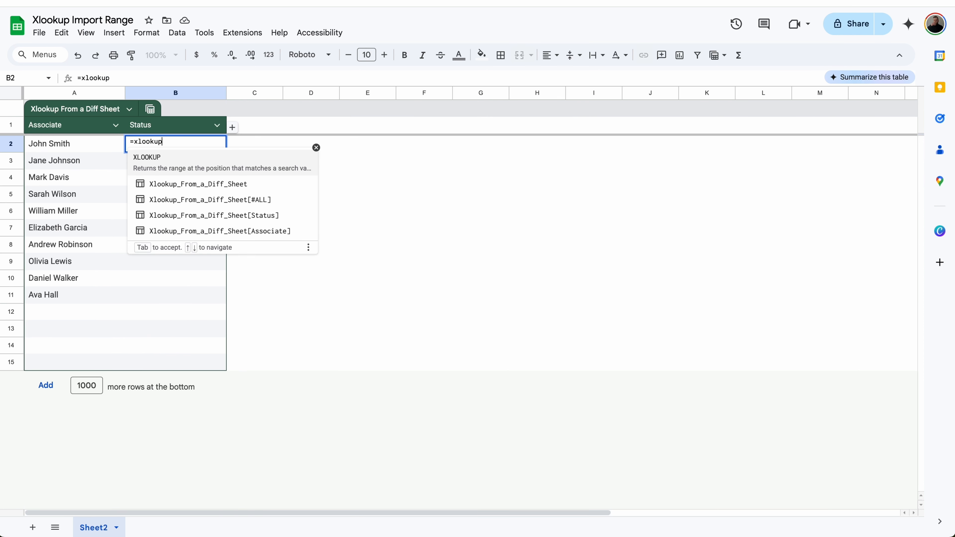
pyautogui.click(174, 166)
pyautogui.click(107, 146)
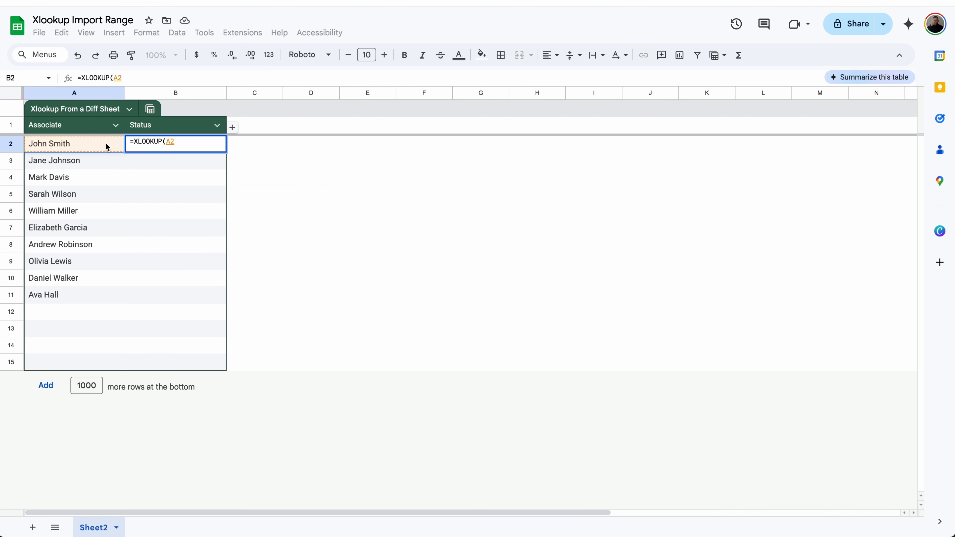
# Add an IMPORTRANGE as the lookup range, using the pasted practice spreadsheet URL and the range "Roster!A:A".
pyautogui.write(', IMP')
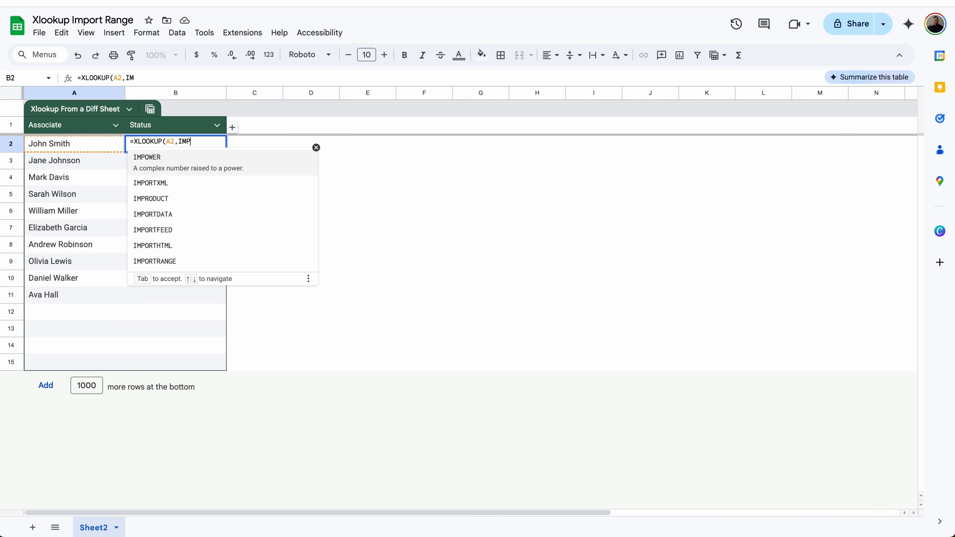
pyautogui.write('ORTRAN')
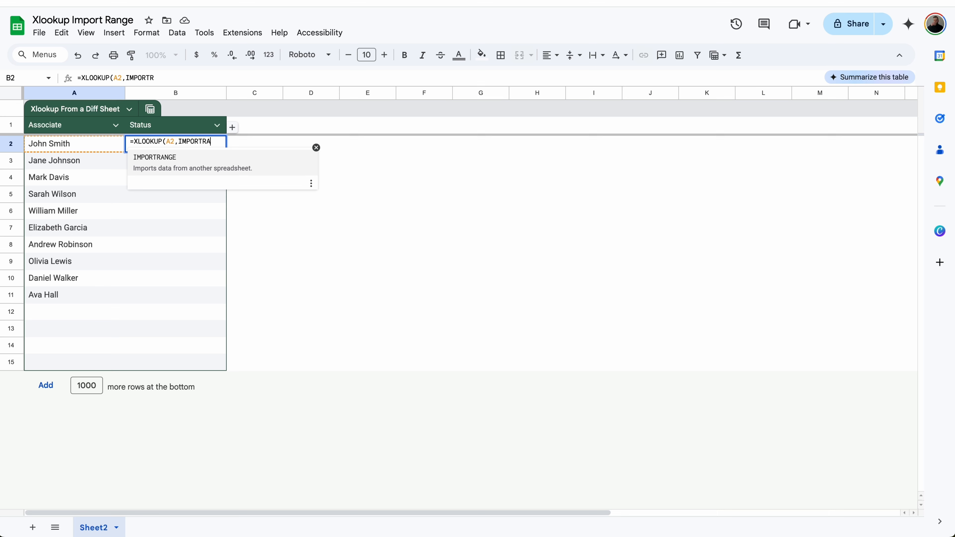
pyautogui.click(157, 161)
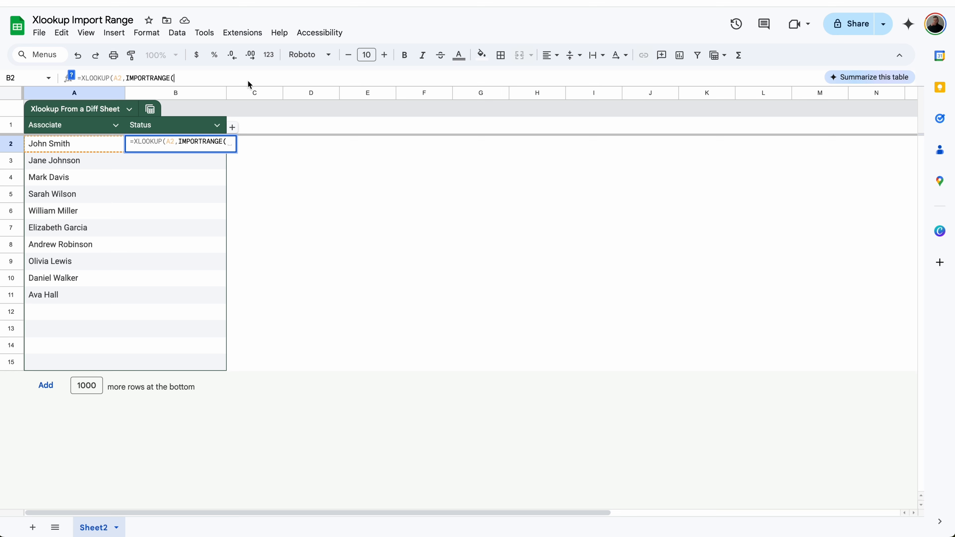
pyautogui.write('"')
pyautogui.hotkey('ctrl', 'v')
pyautogui.write('",')
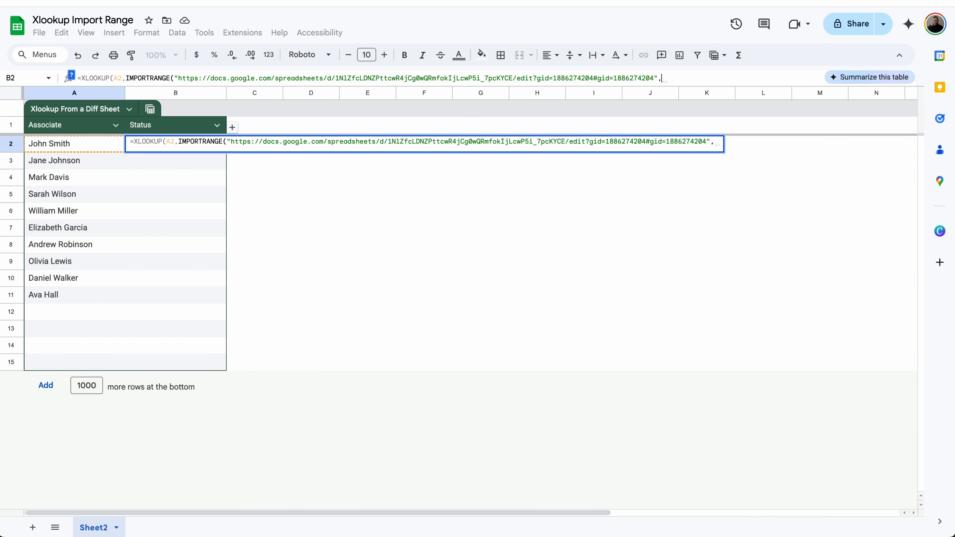
pyautogui.write('"Roster!')
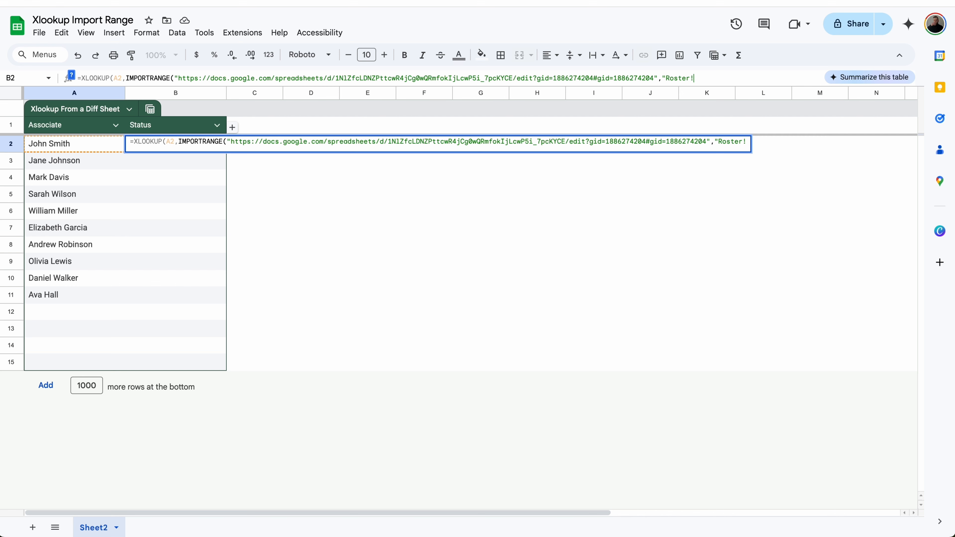
pyautogui.write('A:A")')
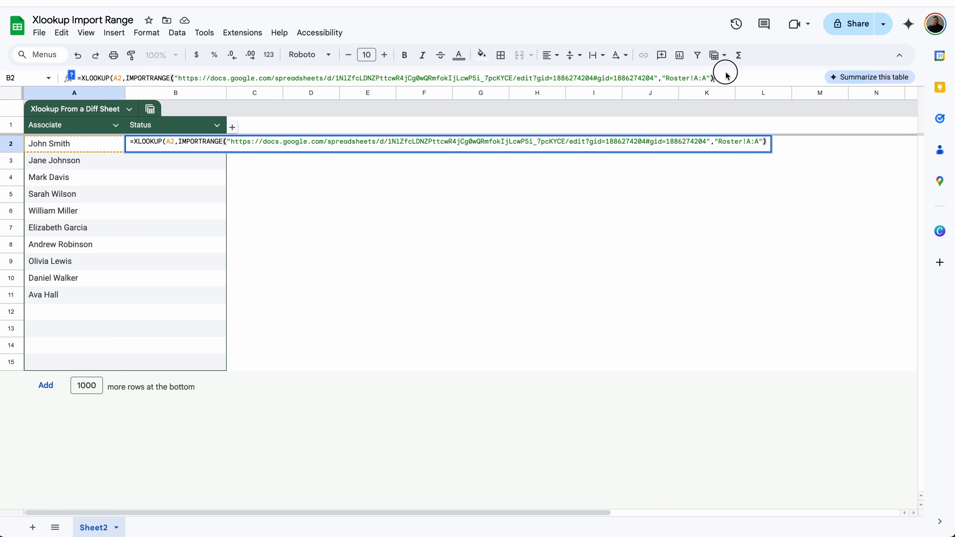
# Copy the whole IMPORTRANGE expression and paste it after a comma as the XLOOKUP's result range.
pyautogui.moveTo(725, 78); pyautogui.dragTo(126, 77)
pyautogui.hotkey('ctrl', 'c')
pyautogui.click(759, 72)
pyautogui.write(',')
pyautogui.hotkey('ctrl', 'v')
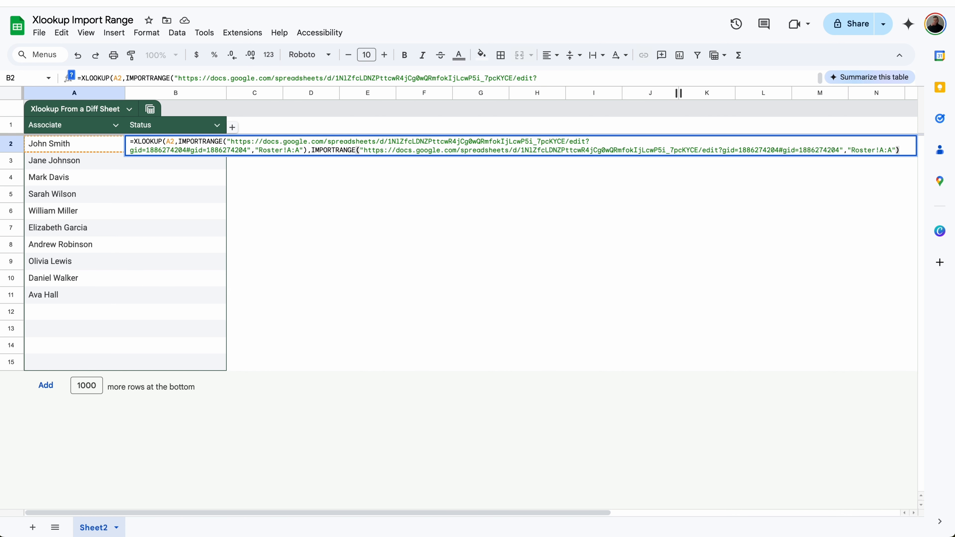
# Change the range in the second IMPORTRANGE to "Roster!D:D" so the lookup returns the Status column.
pyautogui.click(239, 106)
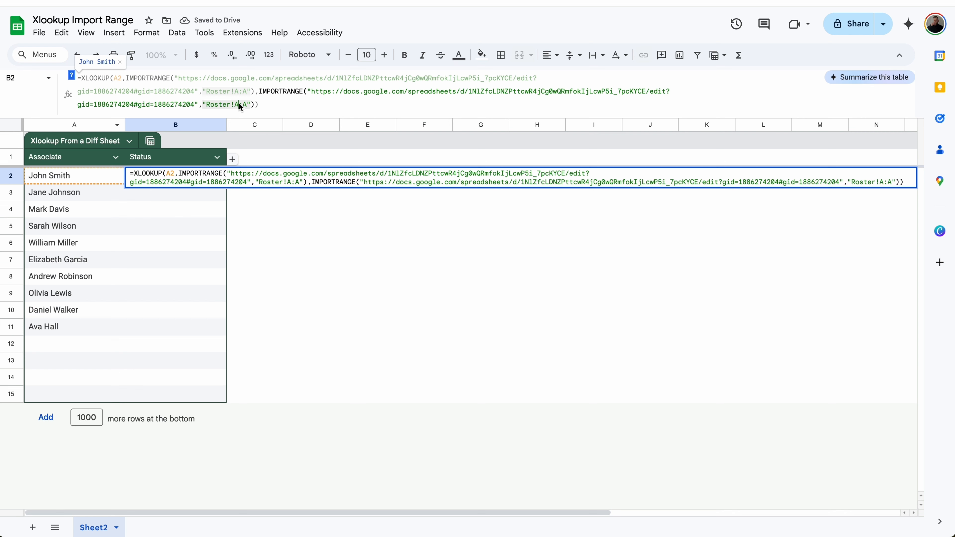
pyautogui.press('BackSpace')
pyautogui.write('B')
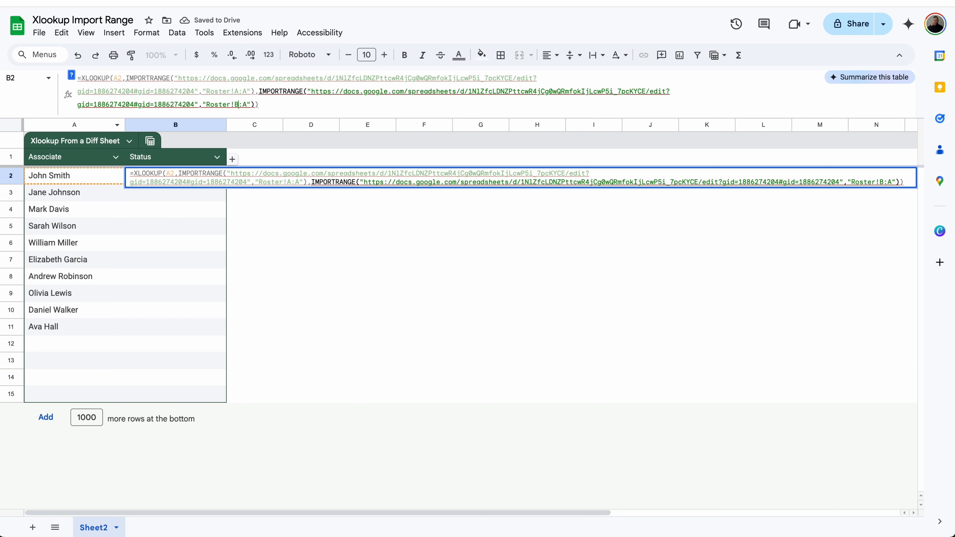
pyautogui.press('Right')
pyautogui.press('Right')
pyautogui.press('BackSpace')
pyautogui.press('BackSpace')
pyautogui.press('BackSpace')
pyautogui.write('D:d')
pyautogui.press('BackSpace')
pyautogui.write('D')
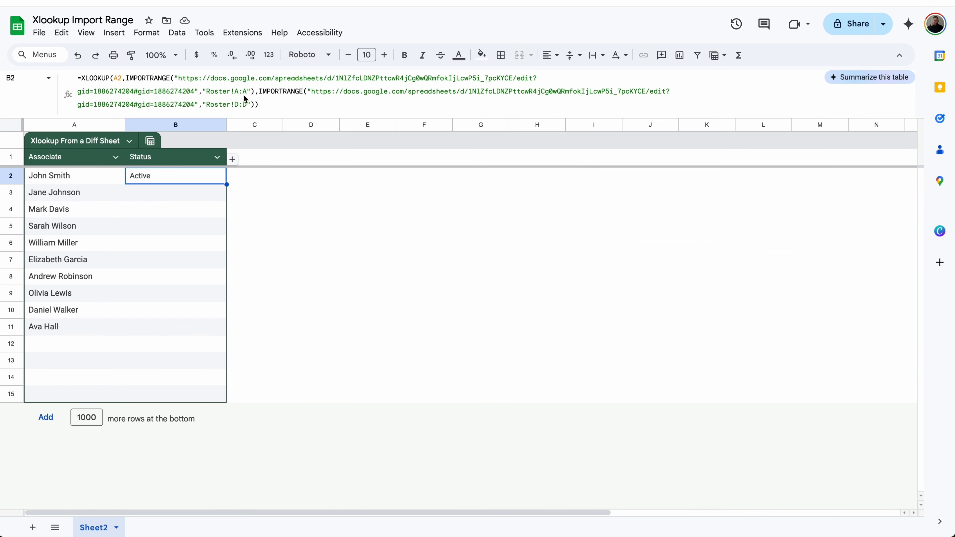
# Fill the Status formula down through B11 and compare the row 7 associate's status with the Roster sheet of XLookup Practice Sheet.
pyautogui.moveTo(226, 185); pyautogui.dragTo(211, 330)
pyautogui.click(146, 258)
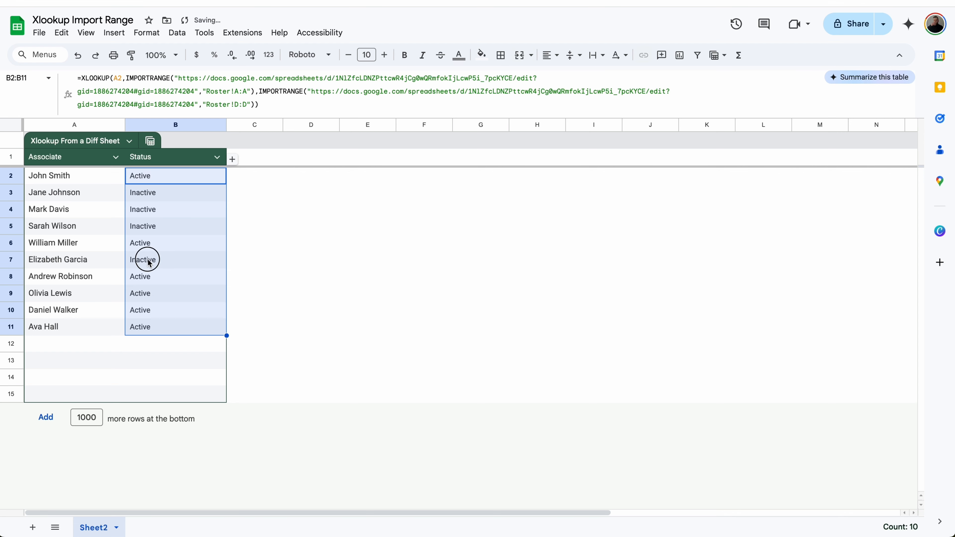
pyautogui.click(91, 249)
pyautogui.click(93, 263)
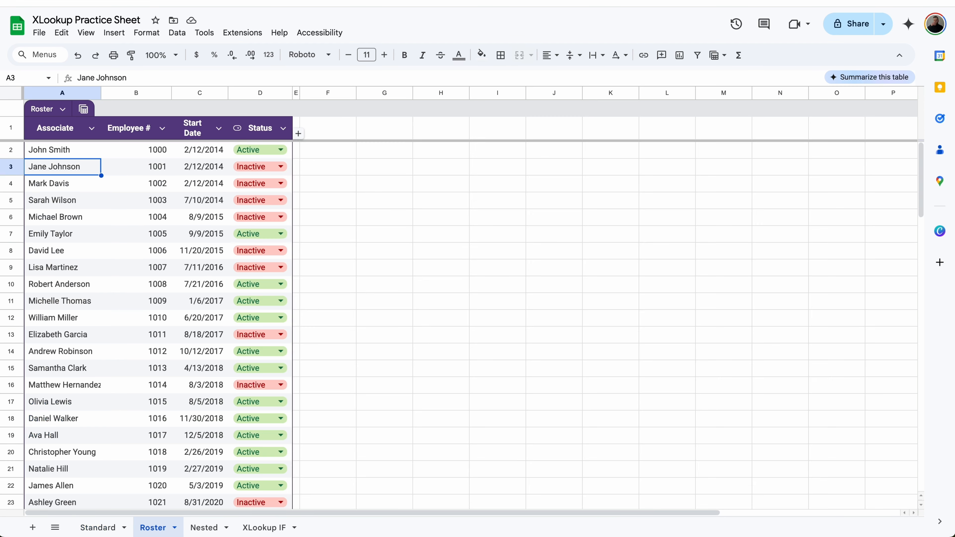
pyautogui.click(75, 335)
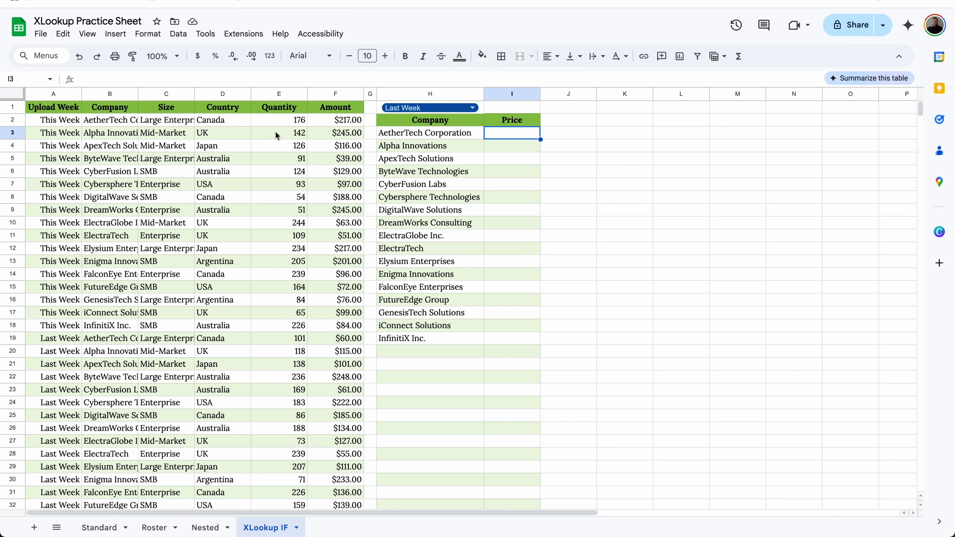
# Examine how companies repeat across the upload weeks in the source table, with their quantities and amounts.
pyautogui.click(284, 121)
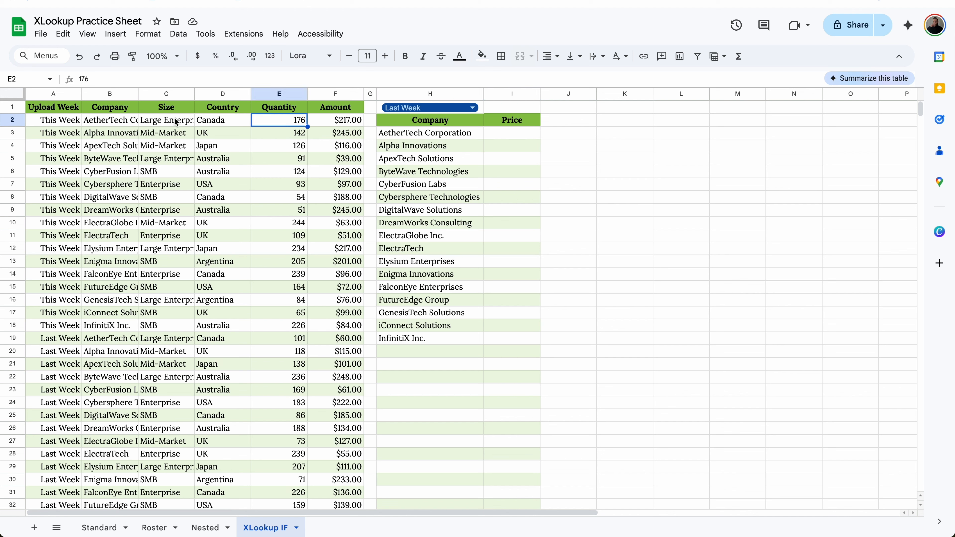
pyautogui.click(125, 123)
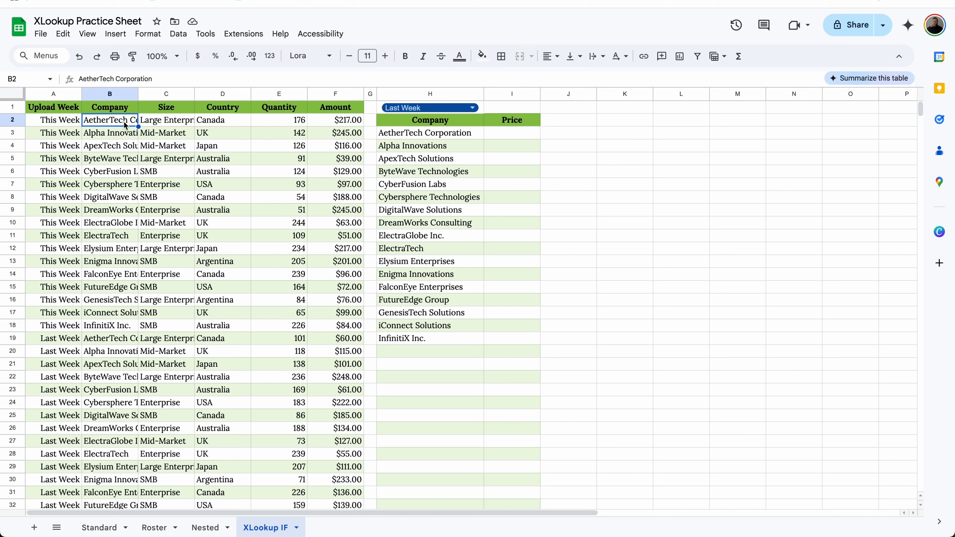
pyautogui.click(284, 122)
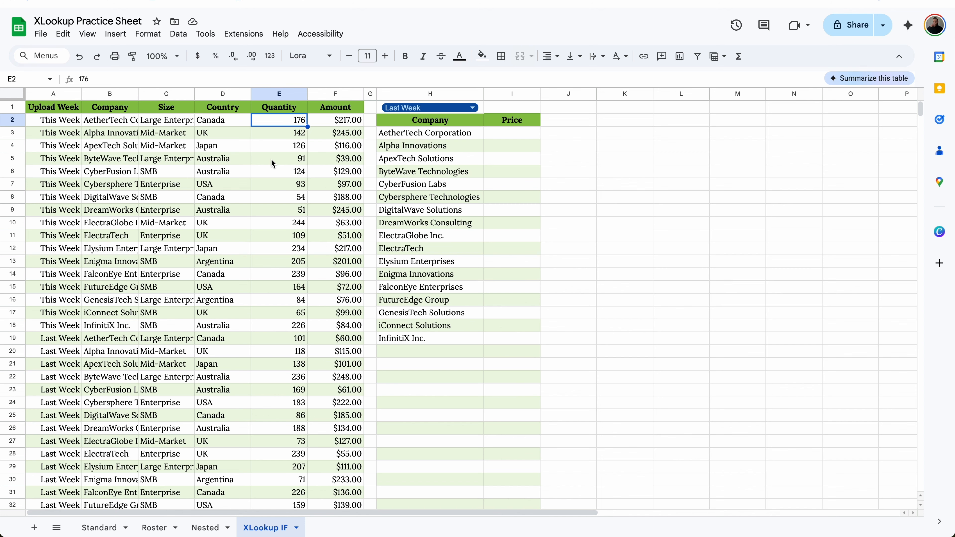
pyautogui.scroll(-5, 272, 163)
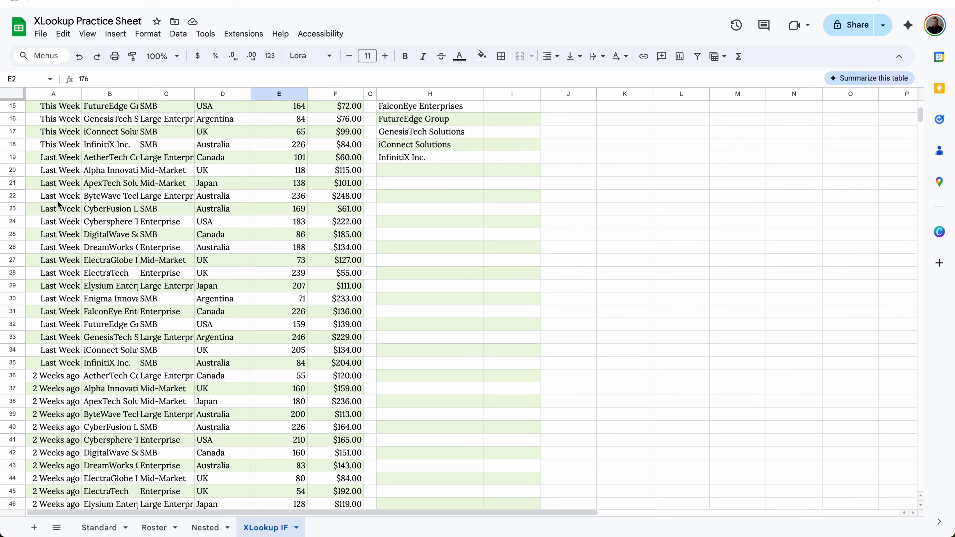
pyautogui.click(58, 201)
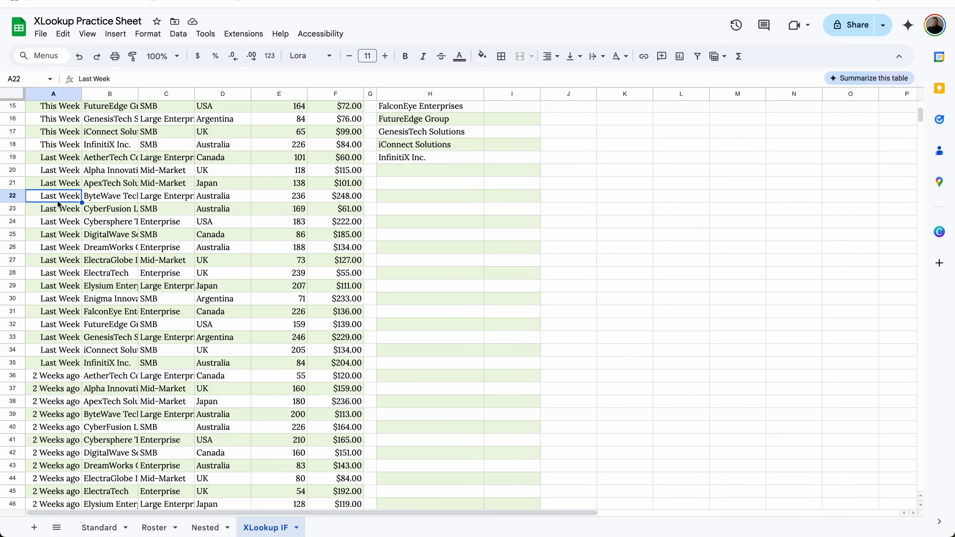
pyautogui.click(62, 164)
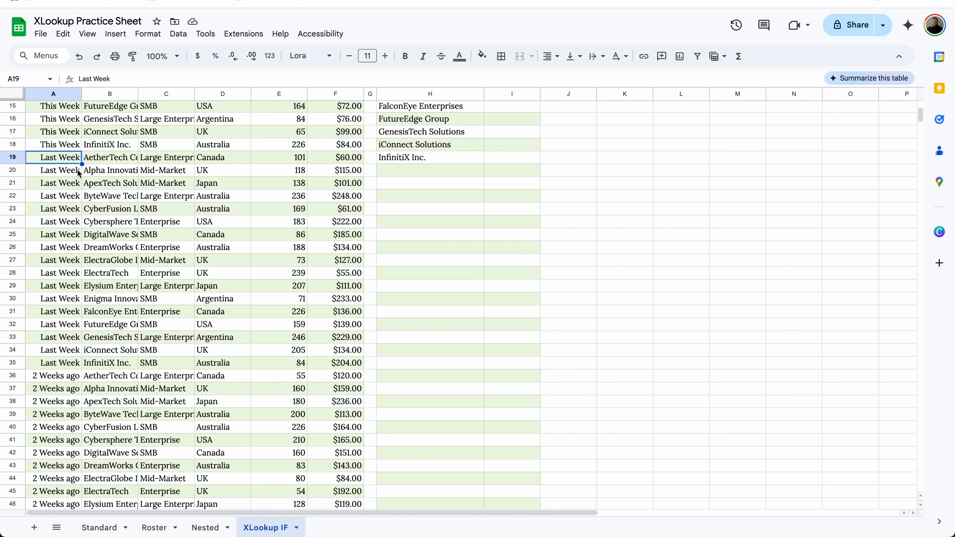
pyautogui.click(67, 381)
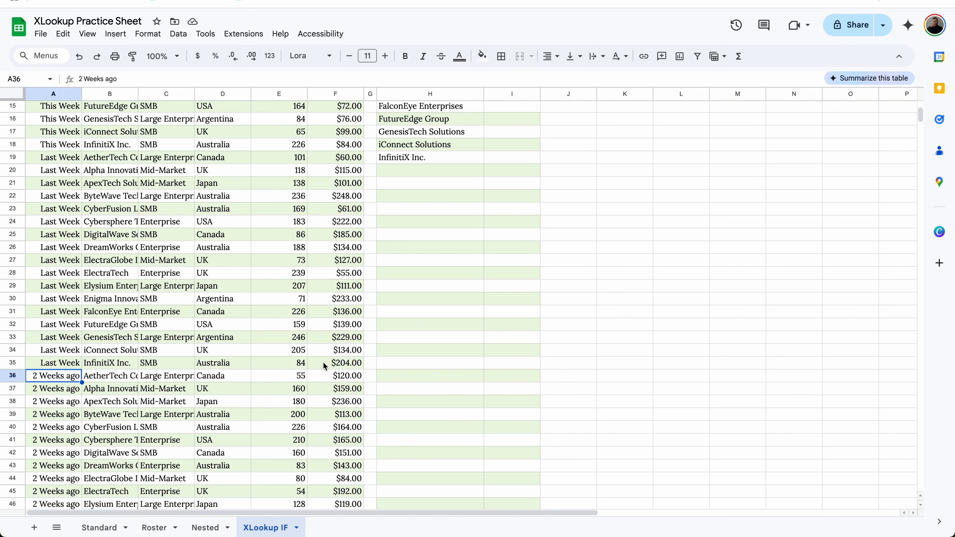
pyautogui.click(343, 388)
pyautogui.scroll(5, 343, 388)
# Start an XLOOKUP in I3 that searches for H3, with a QUERY over columns A:F as the lookup range.
pyautogui.click(518, 137)
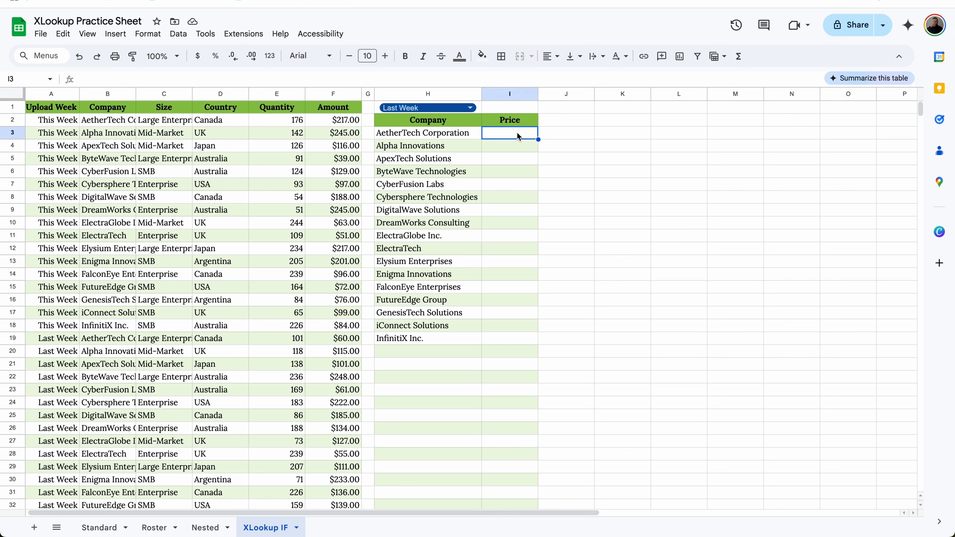
pyautogui.write('=')
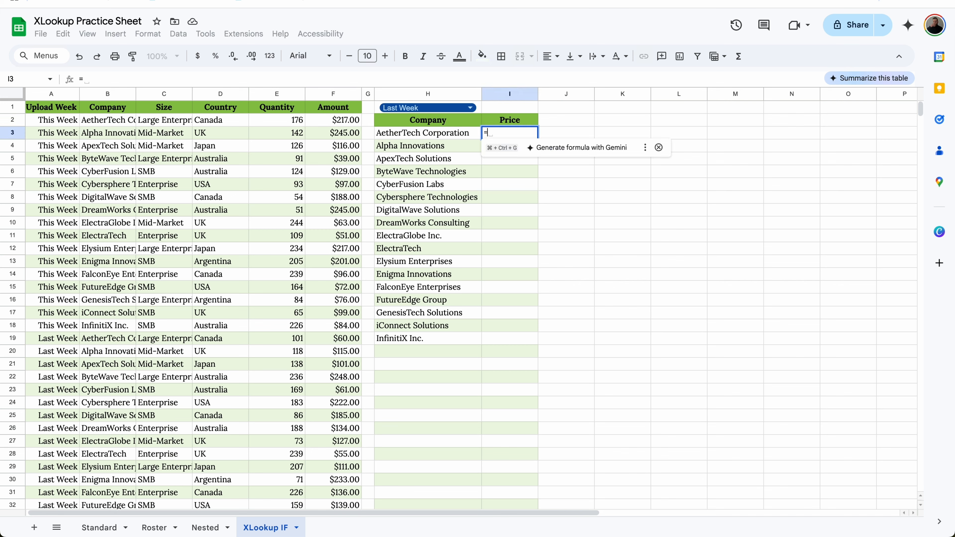
pyautogui.write('xlookup(')
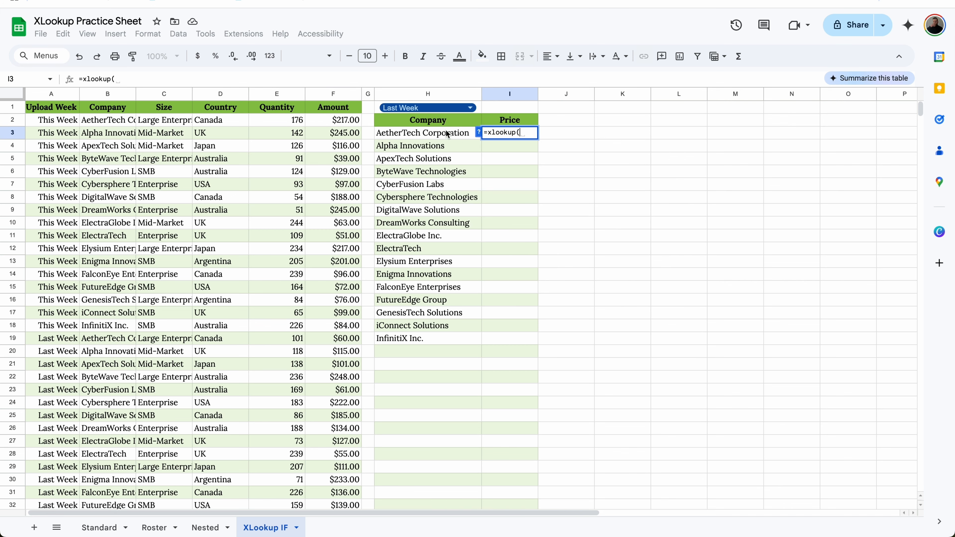
pyautogui.click(449, 135)
pyautogui.write(',')
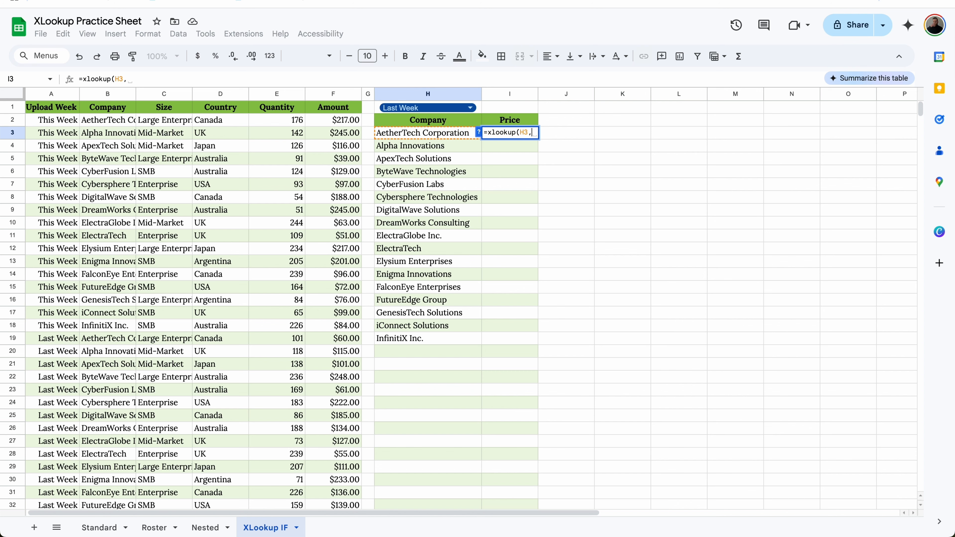
pyautogui.write('QUERY(')
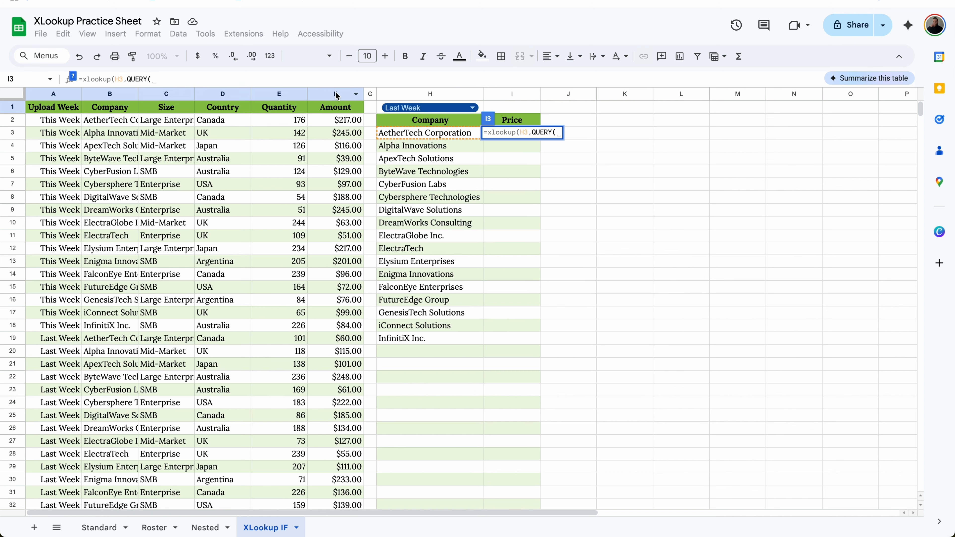
pyautogui.moveTo(337, 96); pyautogui.dragTo(69, 96)
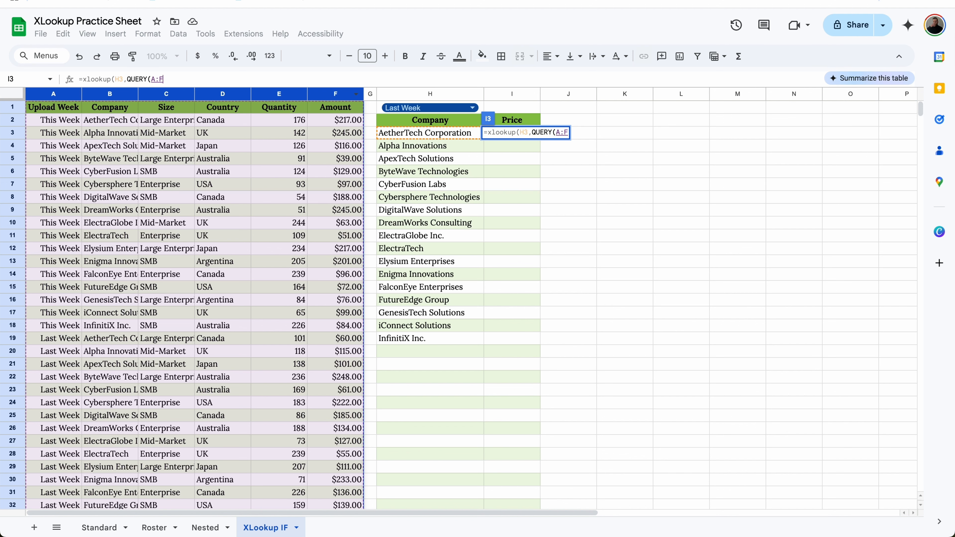
# Complete the QUERY with "SELECT B WHERE A='"&$H$1&"'" so it returns only companies from the week chosen in H1.
pyautogui.write(',"SELECT ')
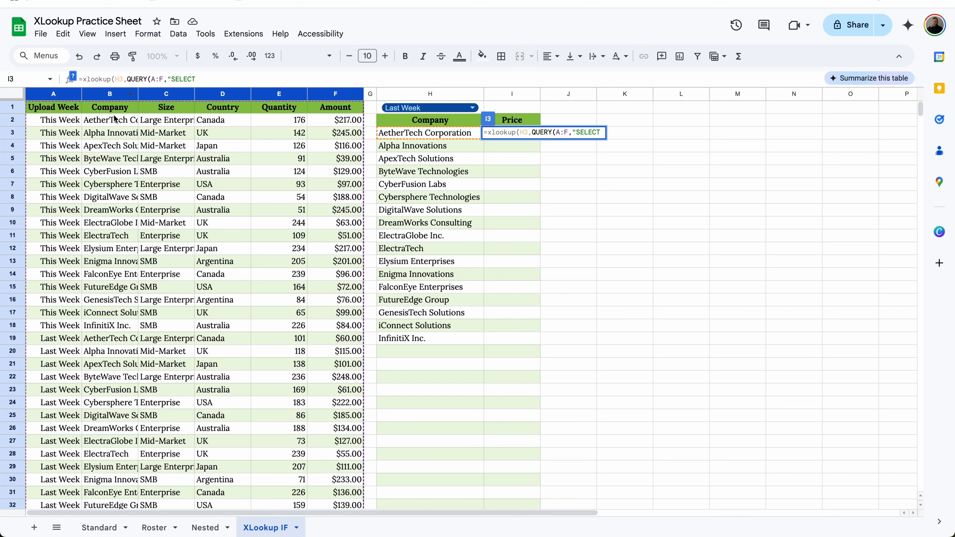
pyautogui.write('B WHE')
pyautogui.write('RE ')
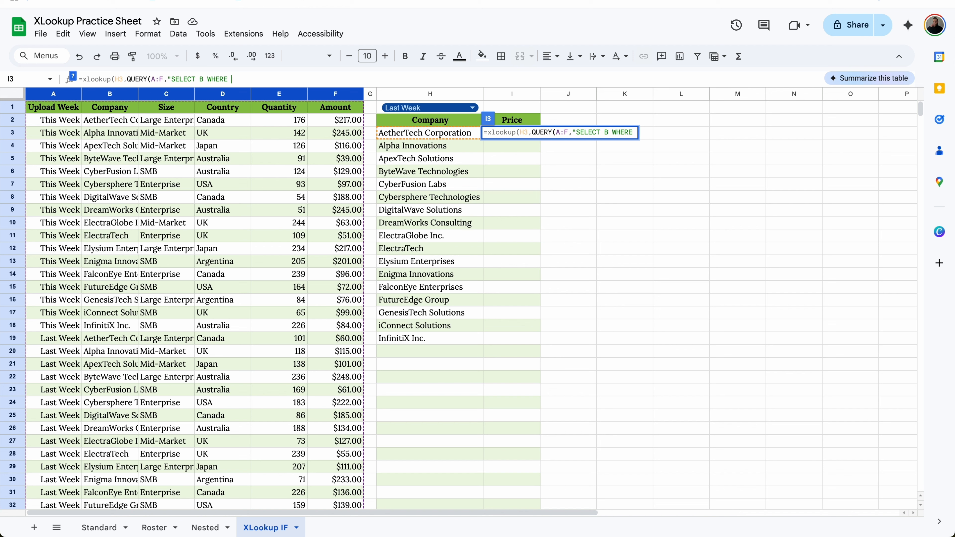
pyautogui.write('A=\'"&')
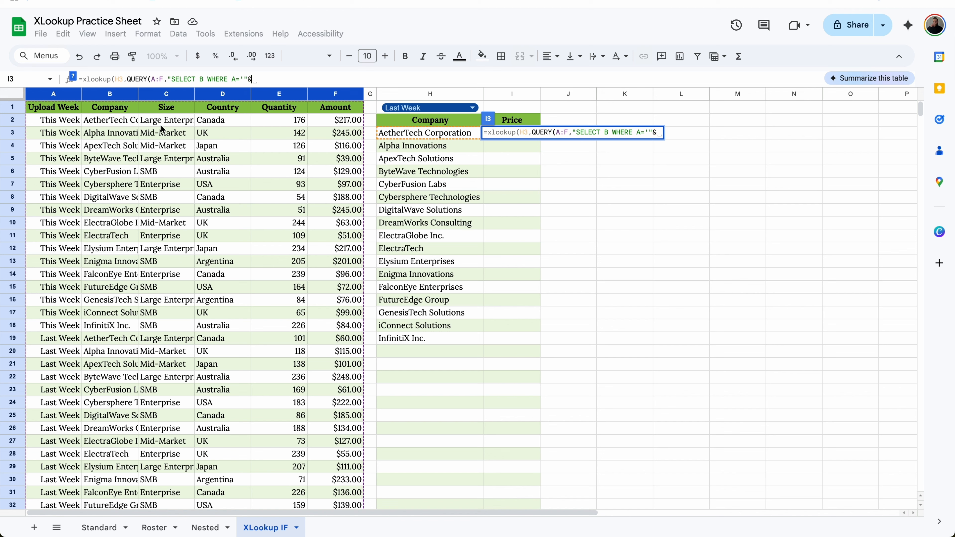
pyautogui.click(478, 108)
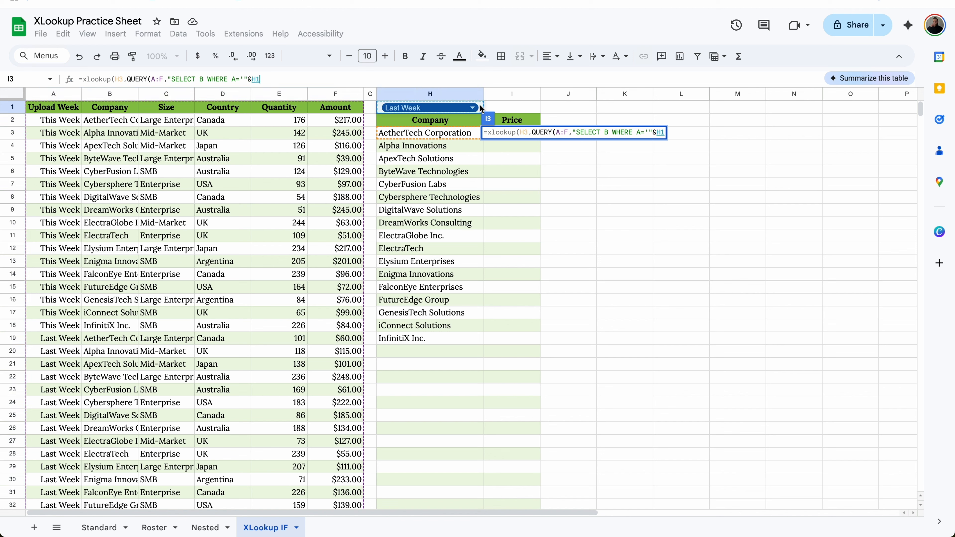
pyautogui.press('F4')
pyautogui.write('&')
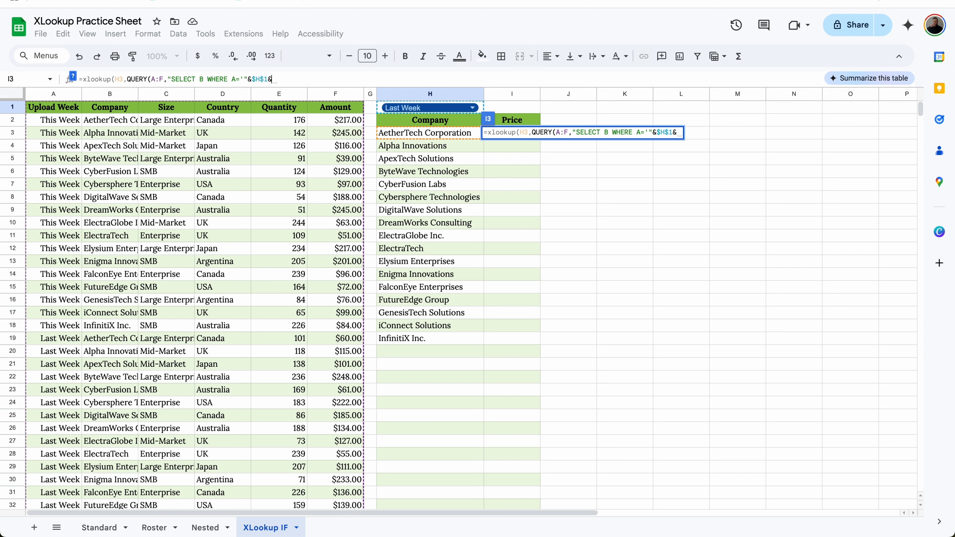
pyautogui.write('"\'')
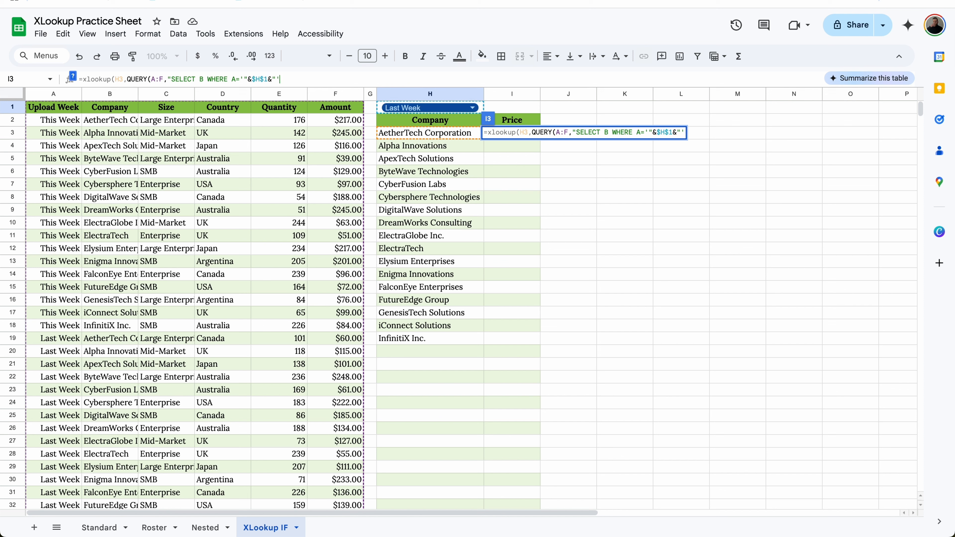
pyautogui.write('"),')
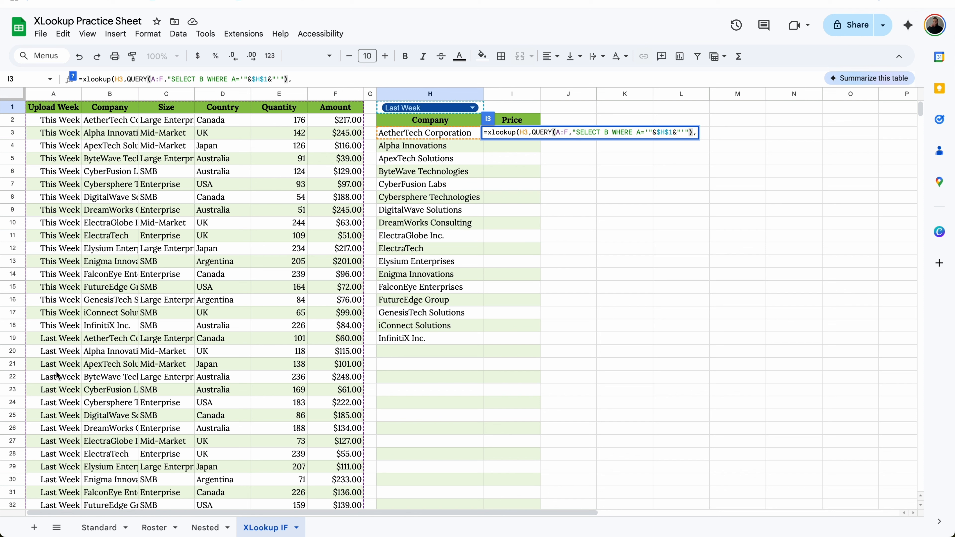
# Duplicate the QUERY expression as the XLOOKUP's result range and change its selected column to F.
pyautogui.click(131, 81)
pyautogui.click(129, 79)
pyautogui.moveTo(129, 79); pyautogui.dragTo(289, 79)
pyautogui.press('super+c')
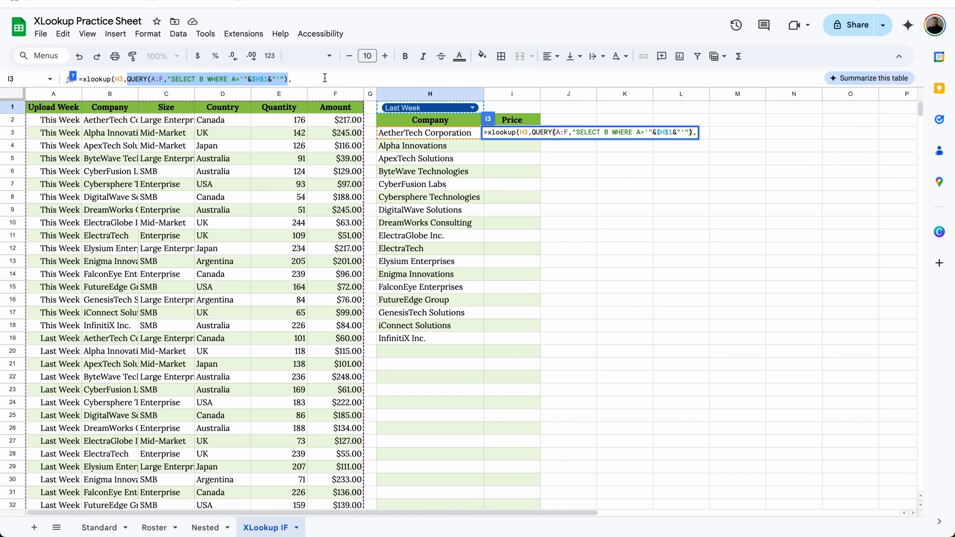
pyautogui.click(325, 78)
pyautogui.press('super+v')
pyautogui.click(369, 80)
pyautogui.press('BackSpace')
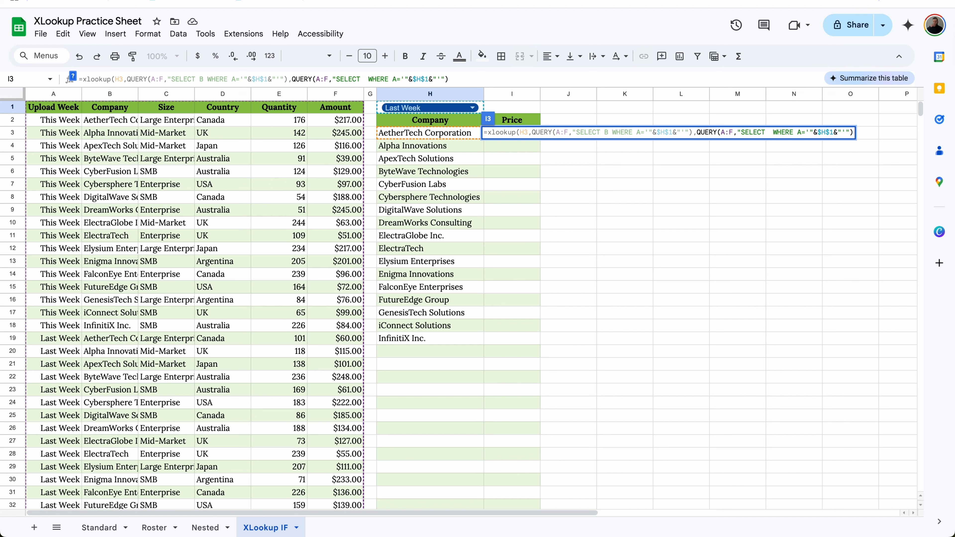
pyautogui.write('F')
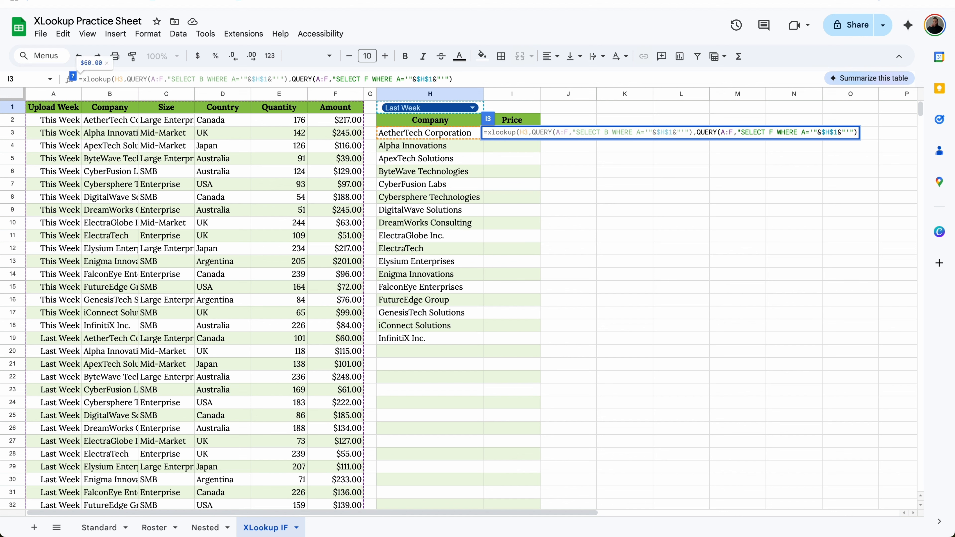
# Fill the Price formula down through I19 and compare AetherTech Corporation's price with its Last Week amount in F19.
pyautogui.press('Return')
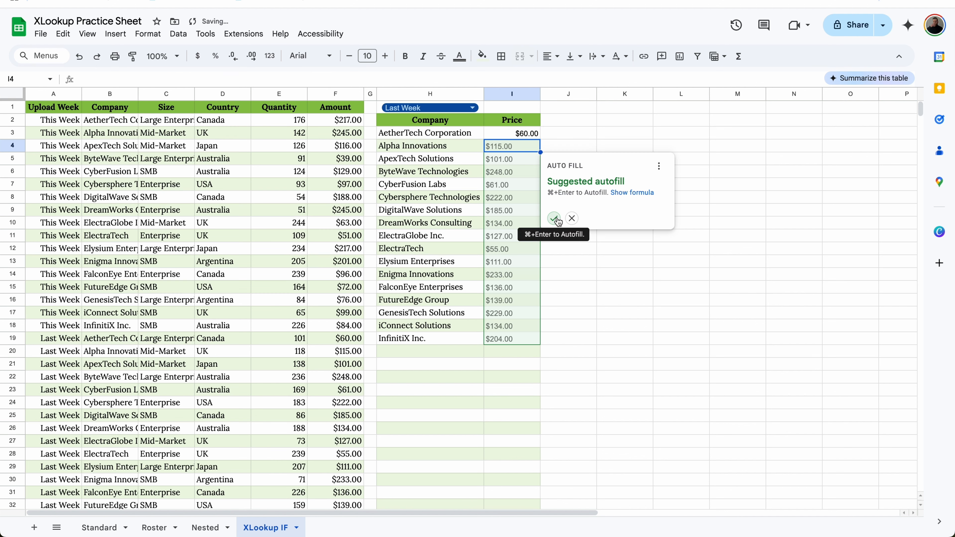
pyautogui.click(555, 219)
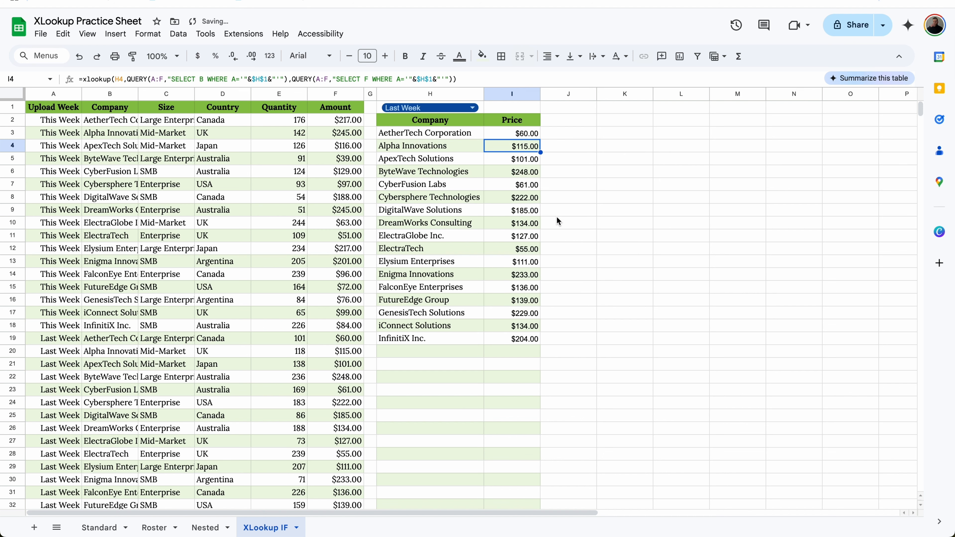
pyautogui.press('Up')
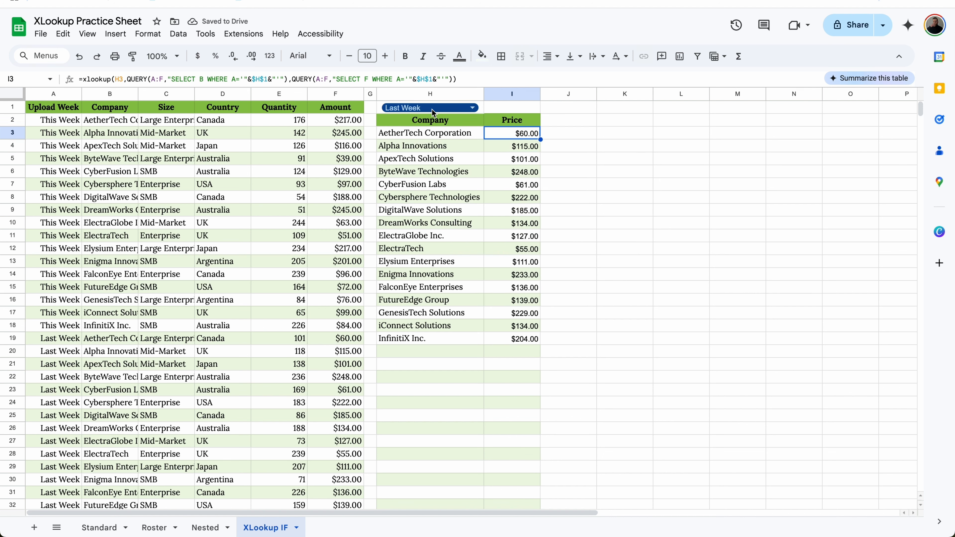
pyautogui.click(128, 340)
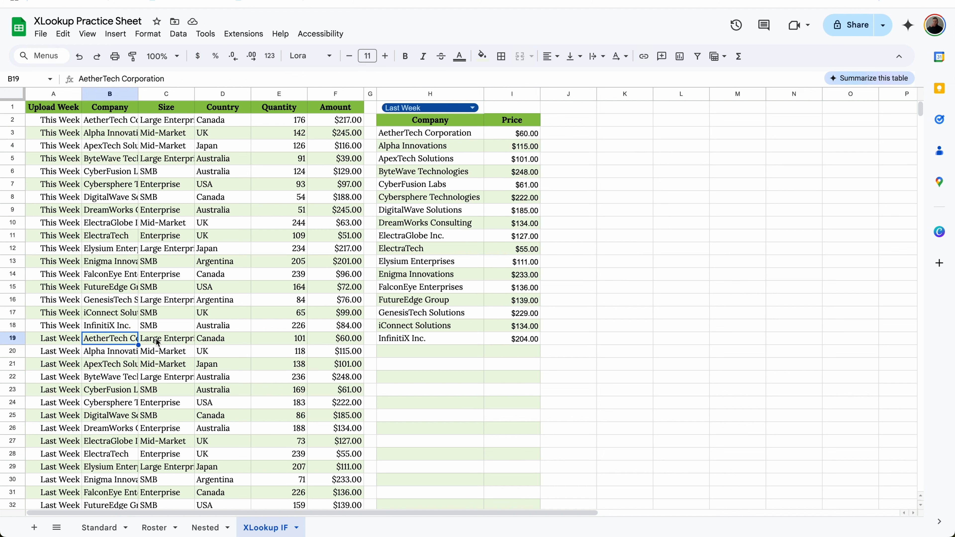
pyautogui.click(348, 341)
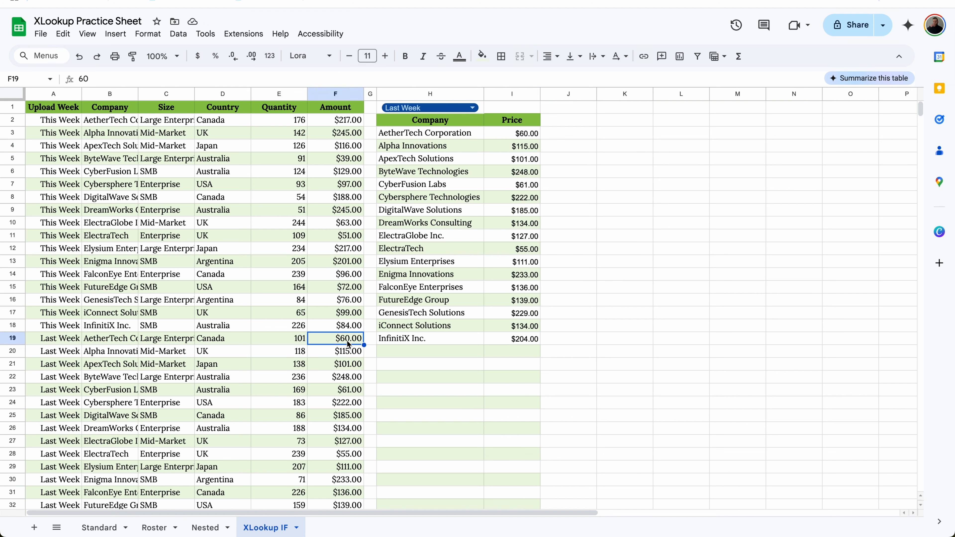
pyautogui.click(530, 134)
# Set the week selector in H1 to 2 Weeks ago and compare AetherTech Corporation's price with its amount in F36.
pyautogui.click(459, 110)
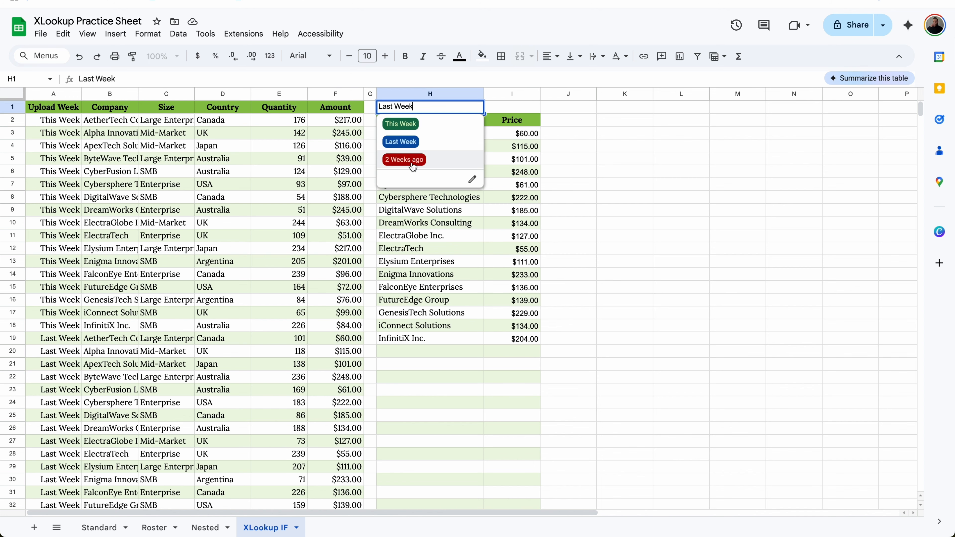
pyautogui.click(413, 165)
pyautogui.click(512, 133)
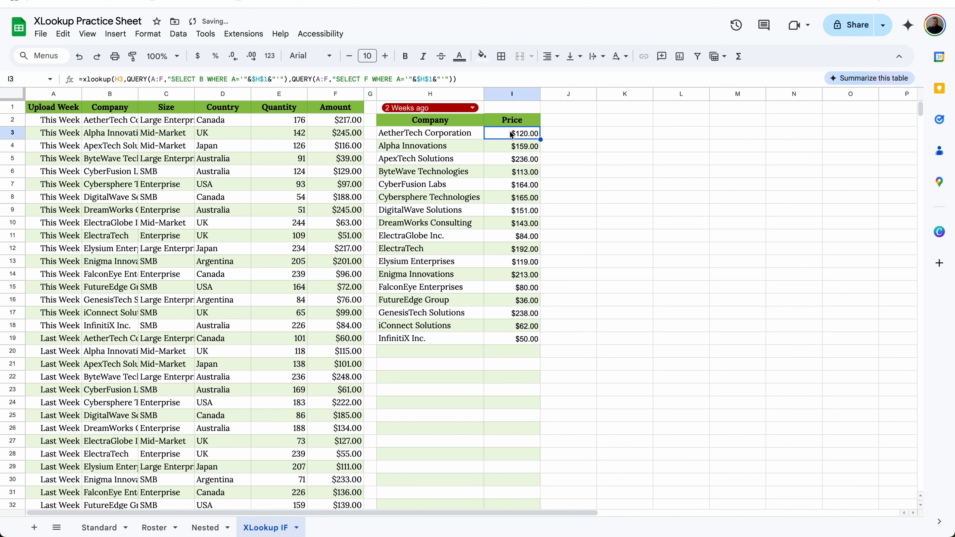
pyautogui.scroll(-5, 260, 292)
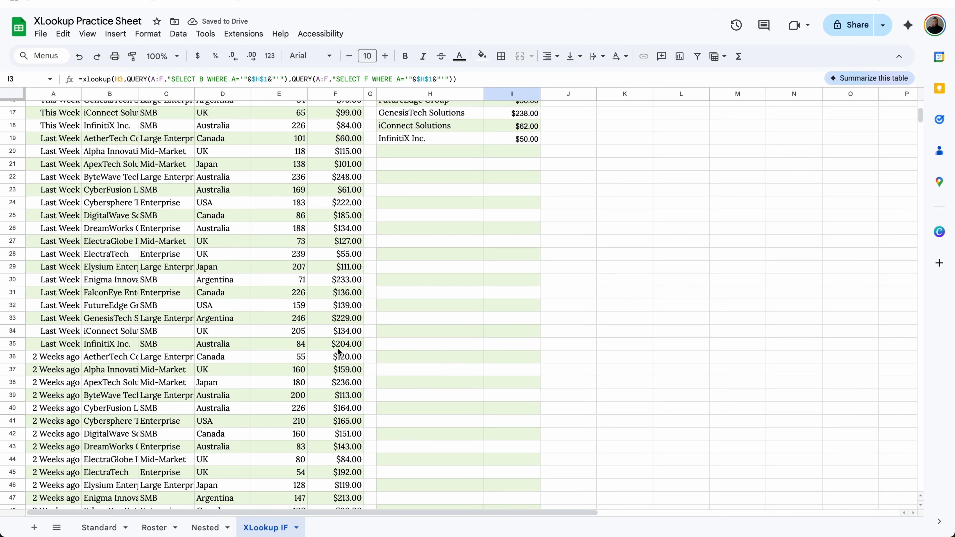
pyautogui.click(338, 353)
pyautogui.scroll(5, 340, 355)
# Set the week selector in H1 to This Week and compare AetherTech Corporation's price with its amount in F2.
pyautogui.doubleClick(457, 108)
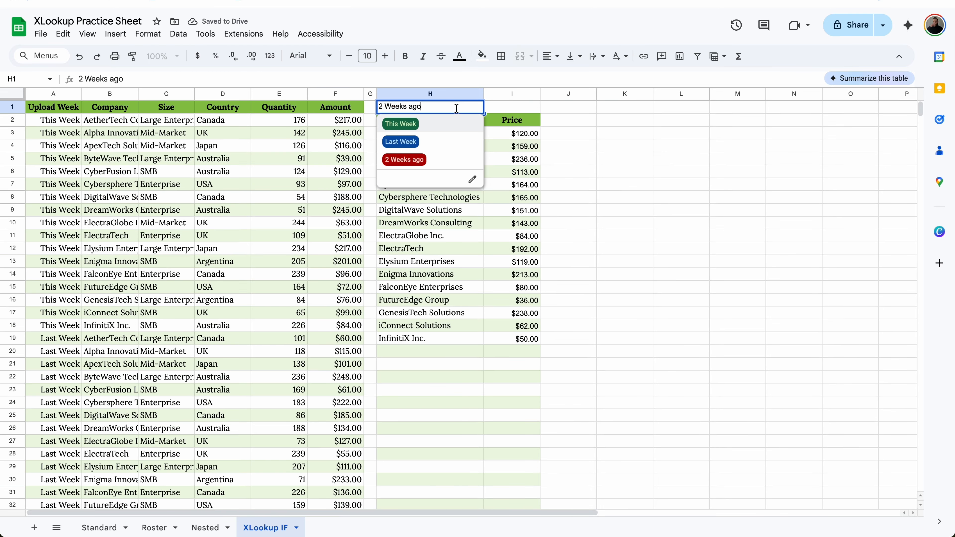
pyautogui.click(431, 124)
pyautogui.click(358, 125)
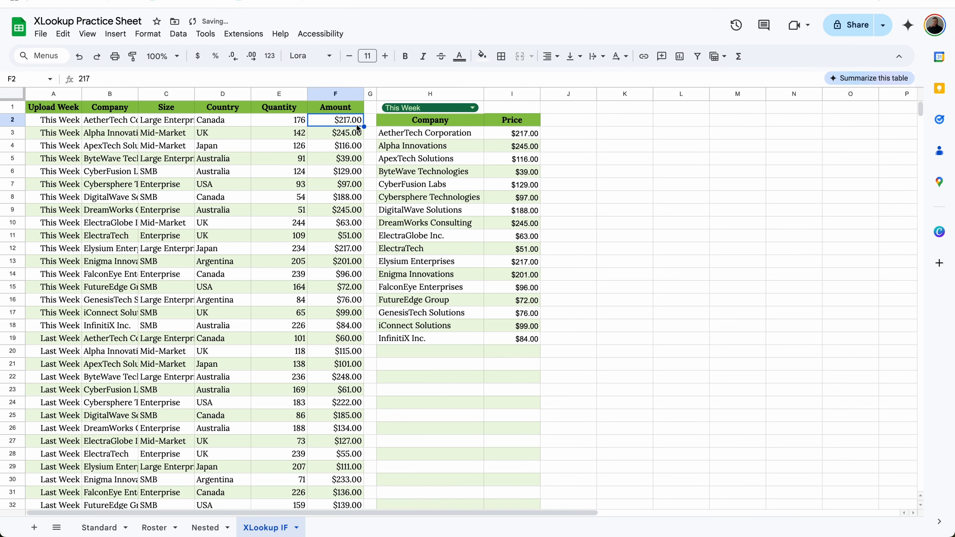
pyautogui.click(527, 135)
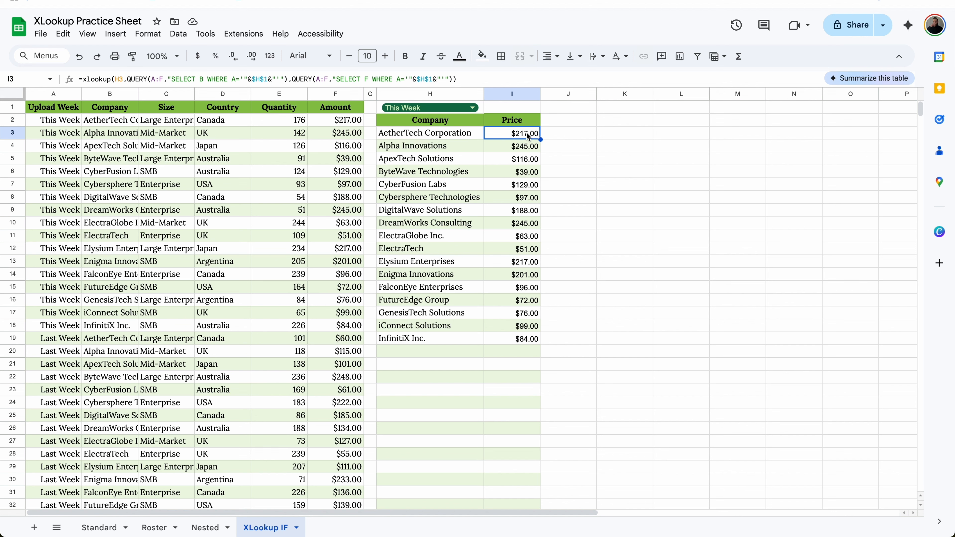